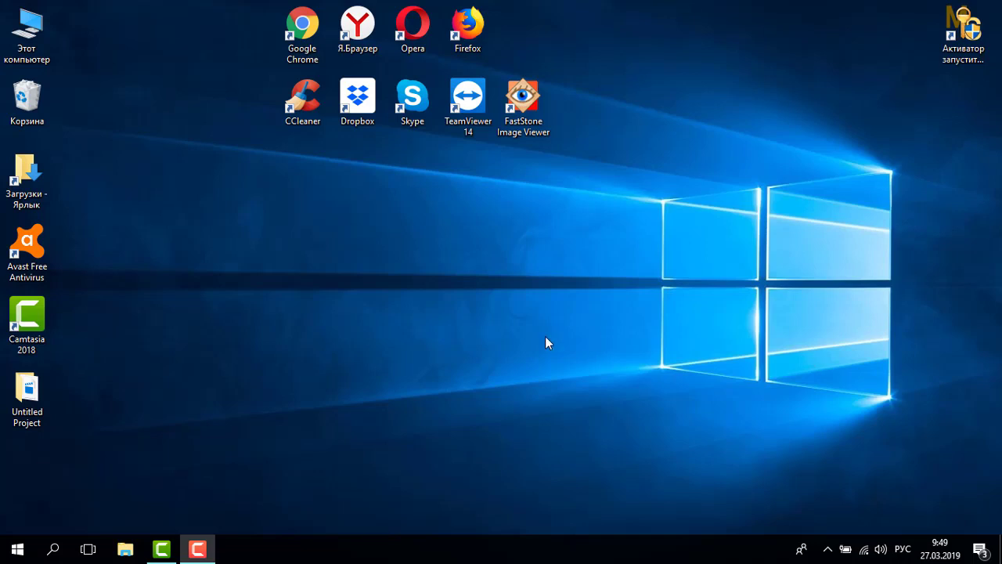
# Open Settings and go to Учетные записи > Семья и другие люди, scrolling to Другие люди.
pyautogui.click(6, 549)
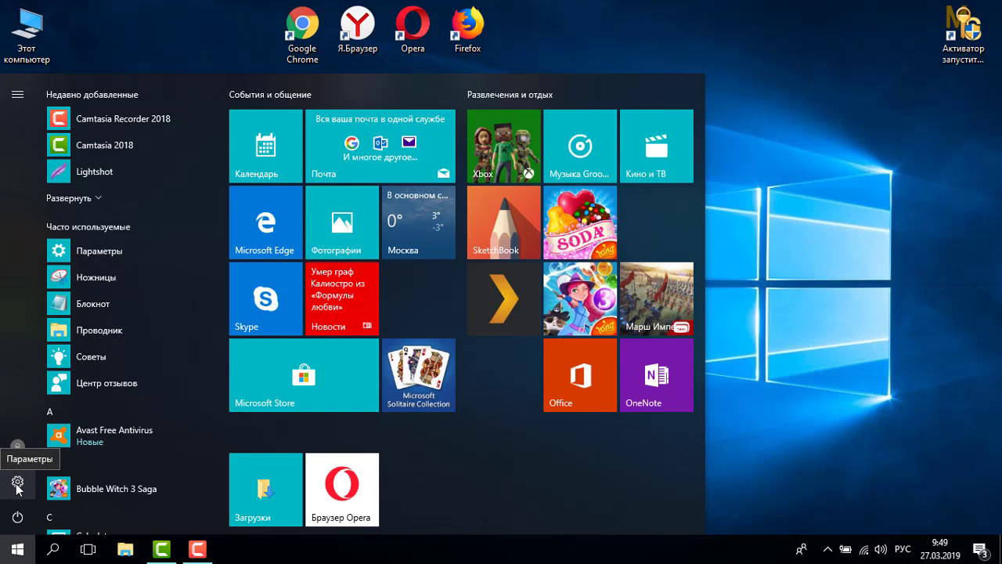
pyautogui.click(17, 483)
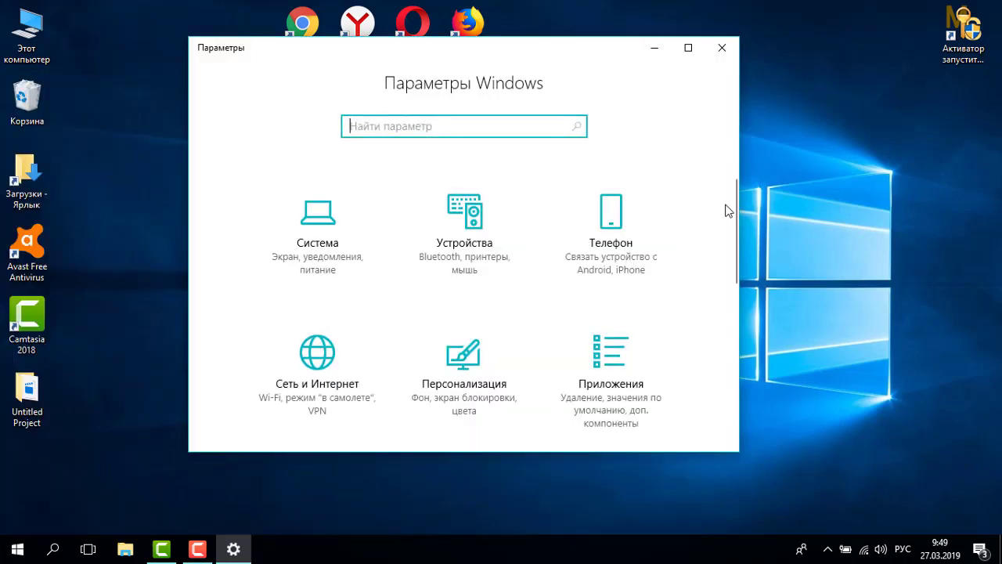
pyautogui.moveTo(735, 214); pyautogui.dragTo(728, 285)
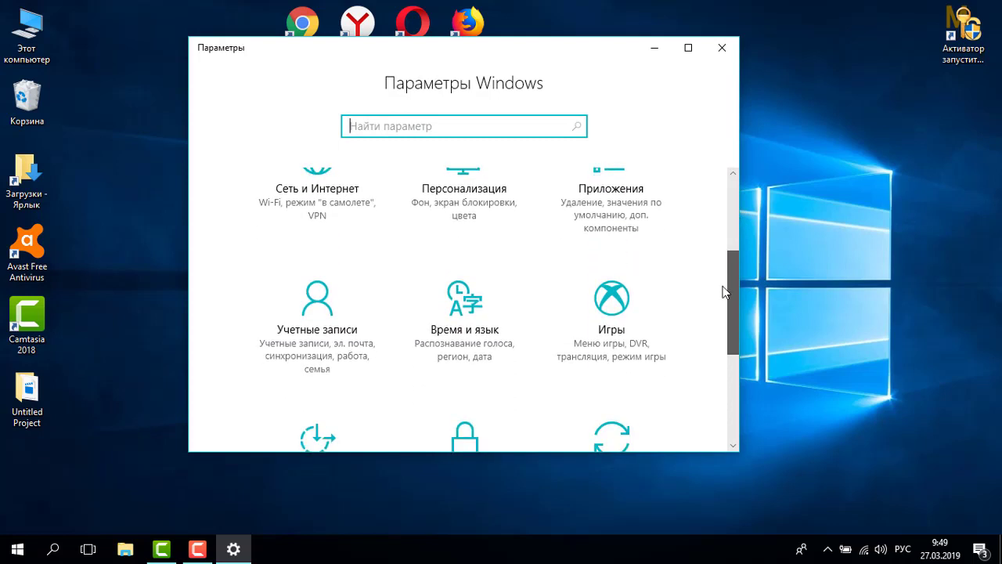
pyautogui.click(321, 326)
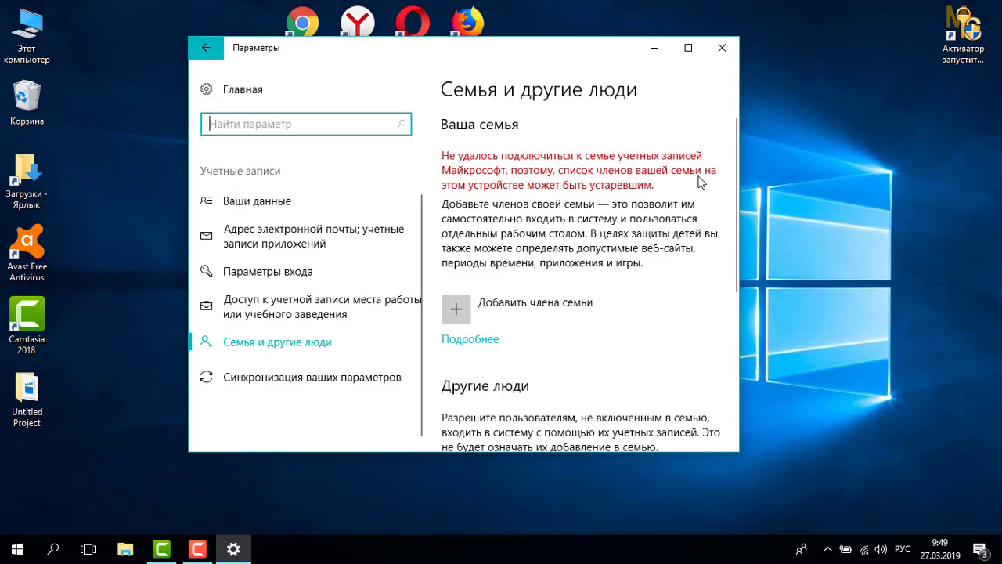
pyautogui.moveTo(733, 176); pyautogui.dragTo(732, 257)
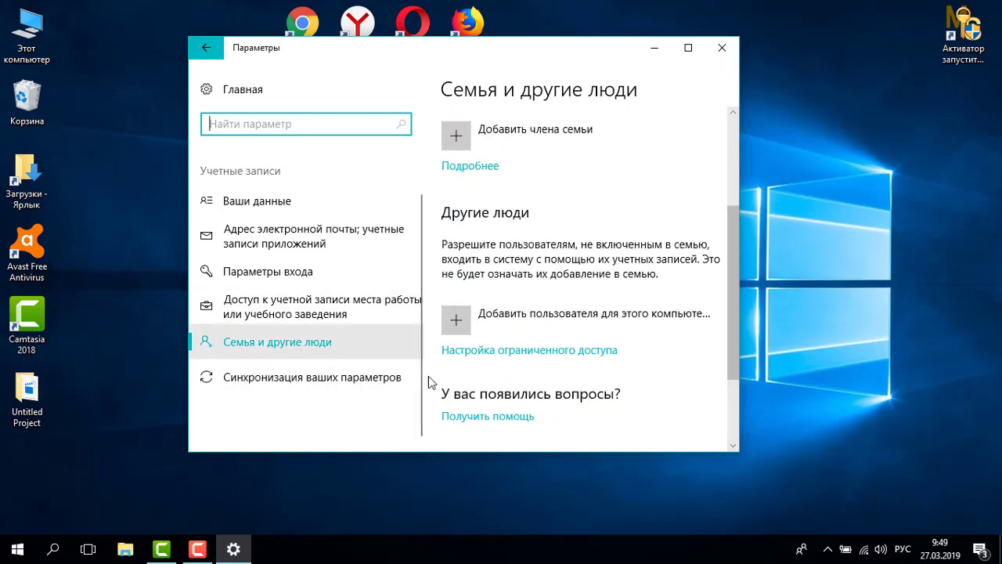
pyautogui.moveTo(733, 233); pyautogui.dragTo(723, 305)
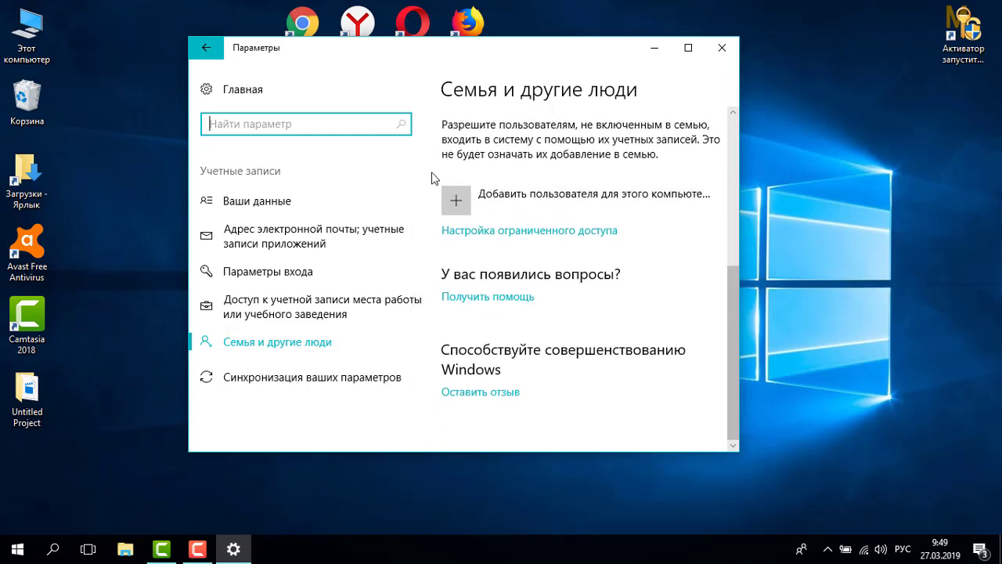
# Start adding a user, pick 'no sign-in details', then add one without a Microsoft account.
pyautogui.click(461, 201)
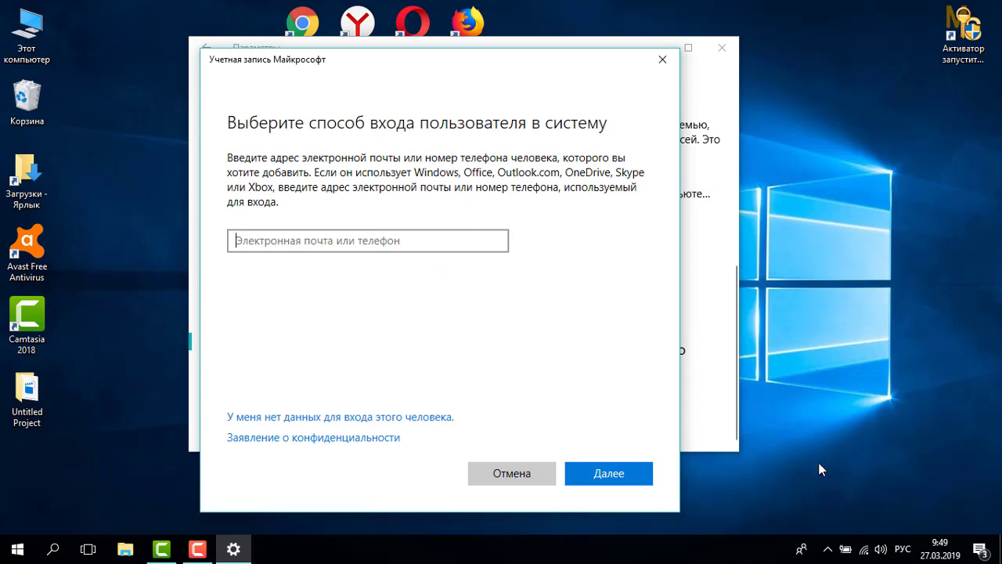
pyautogui.click(866, 555)
pyautogui.click(865, 555)
pyautogui.click(798, 75)
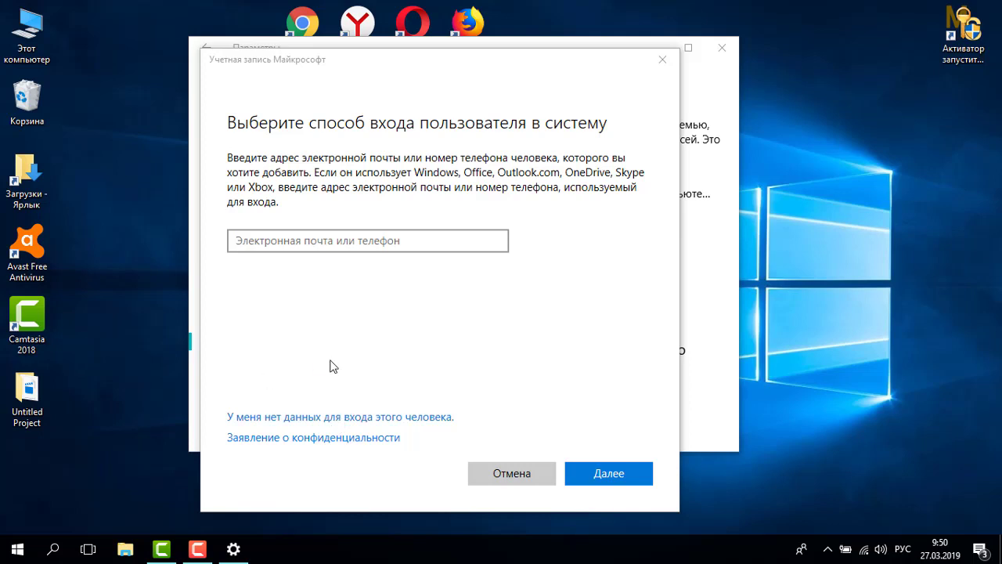
pyautogui.click(301, 425)
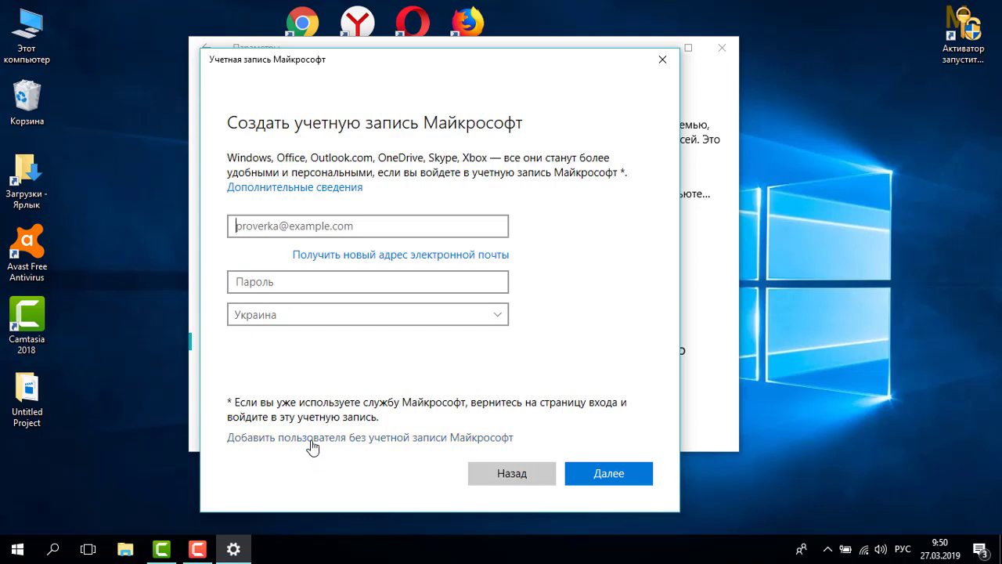
pyautogui.click(311, 438)
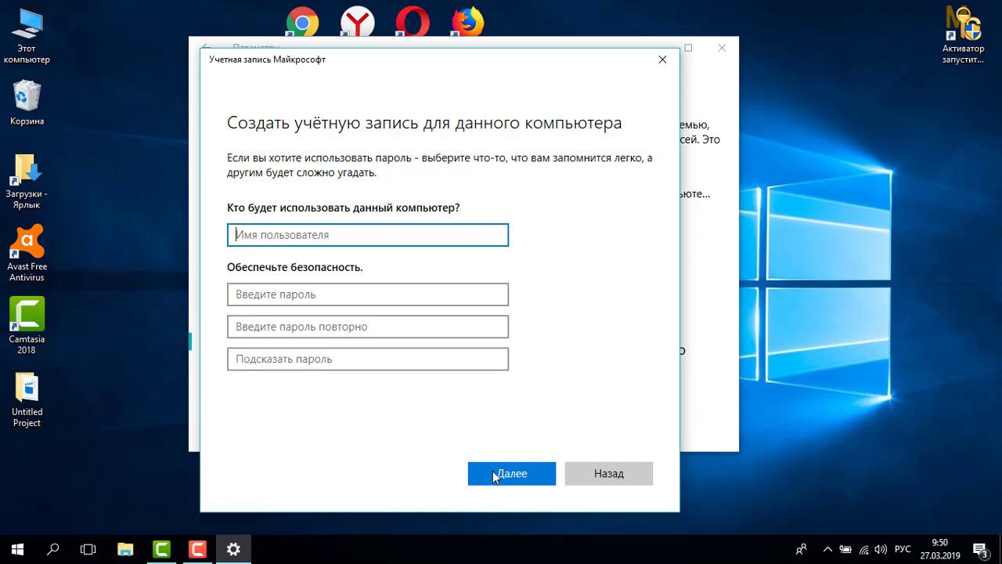
# Disconnect from the Wi-Fi network and restart adding a user to this computer.
pyautogui.click(658, 69)
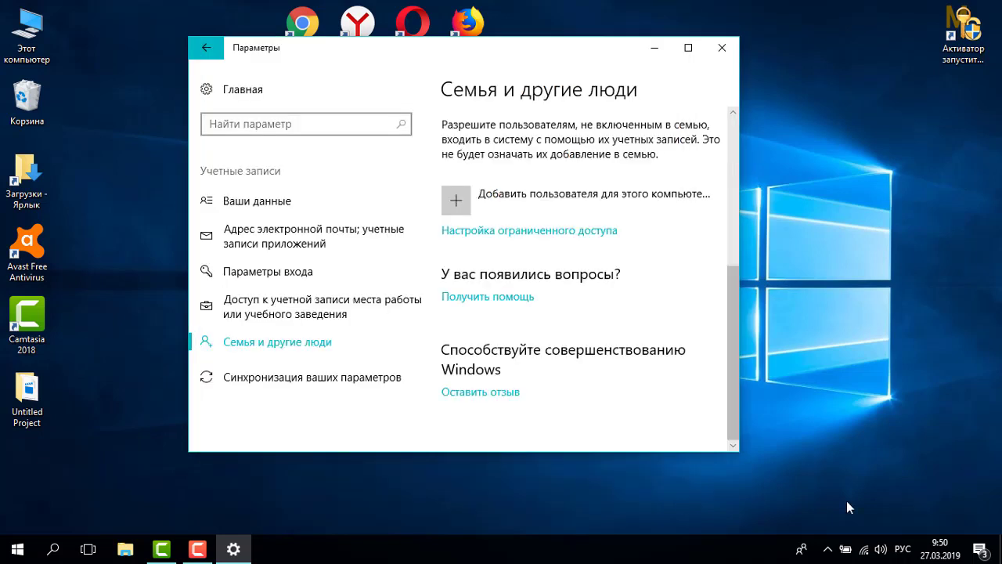
pyautogui.click(864, 552)
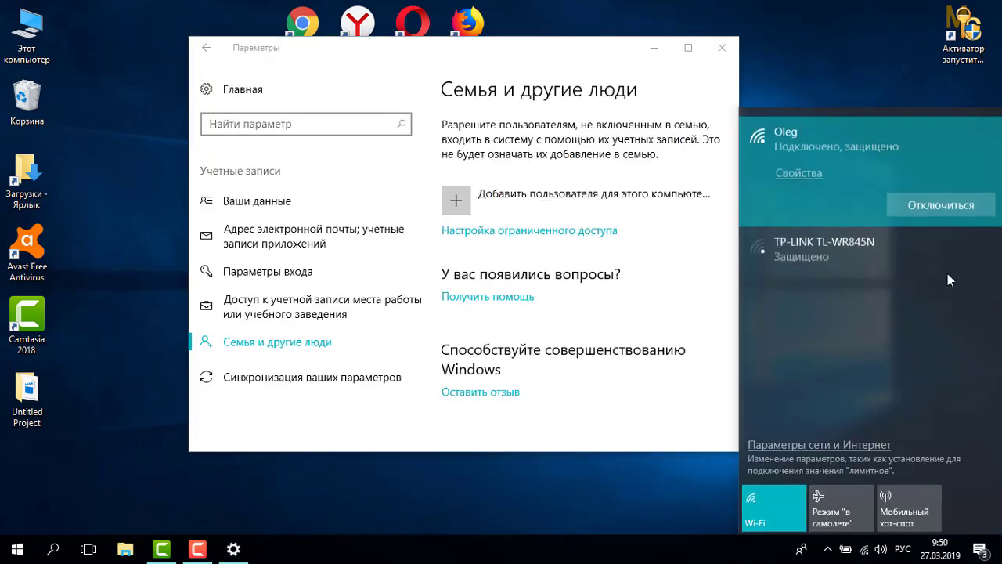
pyautogui.click(945, 208)
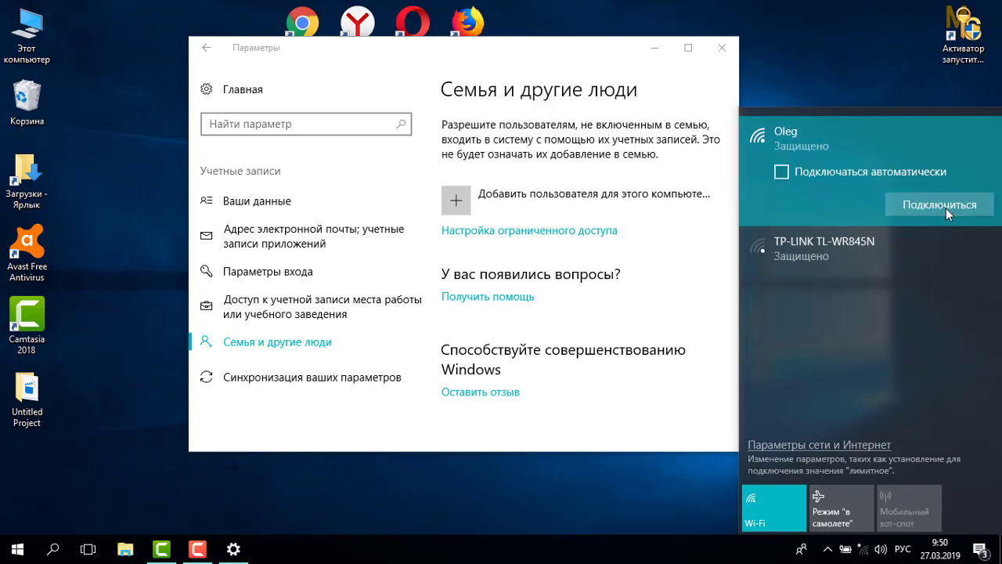
pyautogui.click(857, 43)
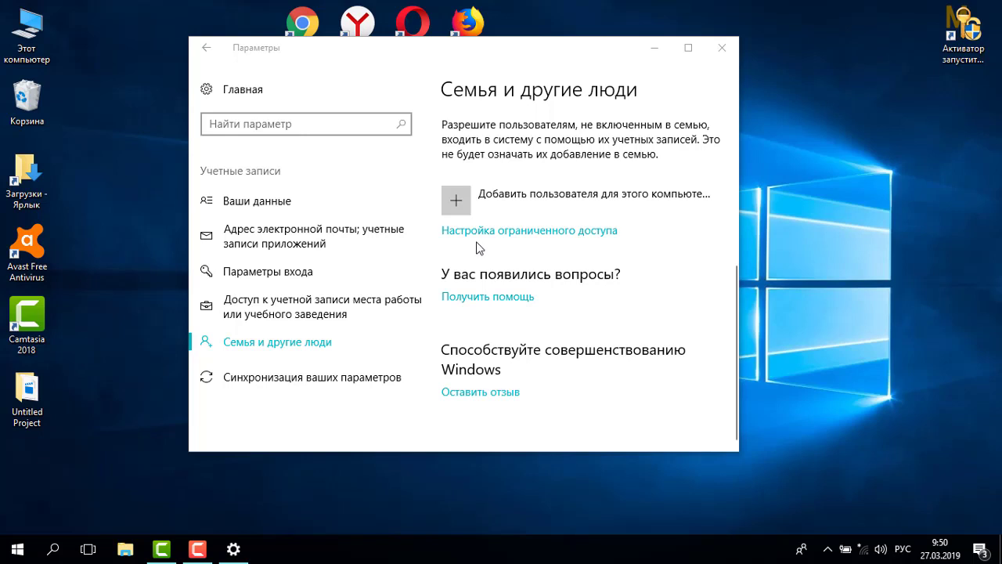
pyautogui.click(458, 200)
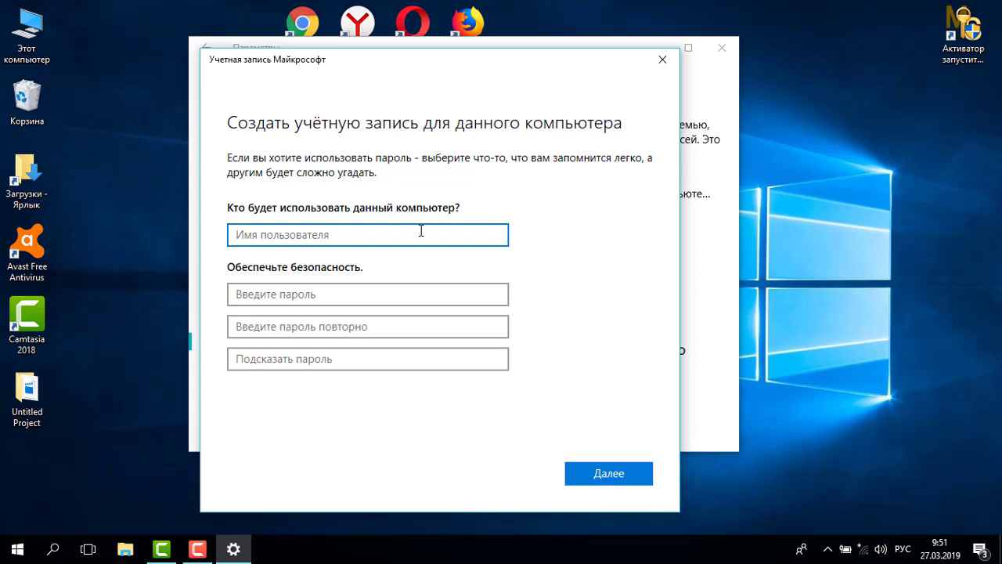
# Enter the user name Comp-profi and the password twice.
pyautogui.hotkey('alt', 'shift')
pyautogui.write('C')
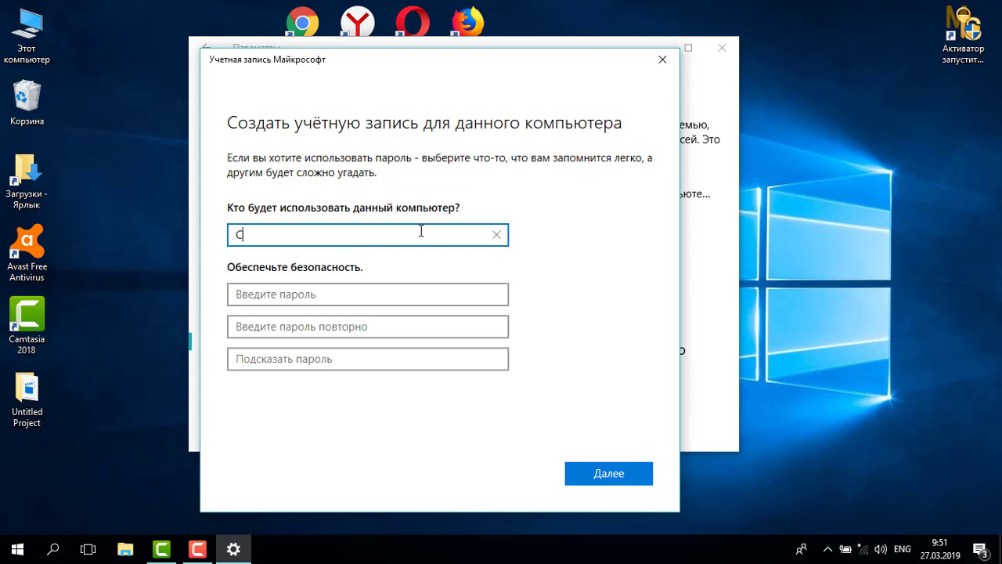
pyautogui.write('omp-profi')
pyautogui.click(340, 293)
pyautogui.write('*****')
pyautogui.click(323, 321)
pyautogui.write('*****')
# Add the password hint 'просто символы' and create the account.
pyautogui.click(317, 359)
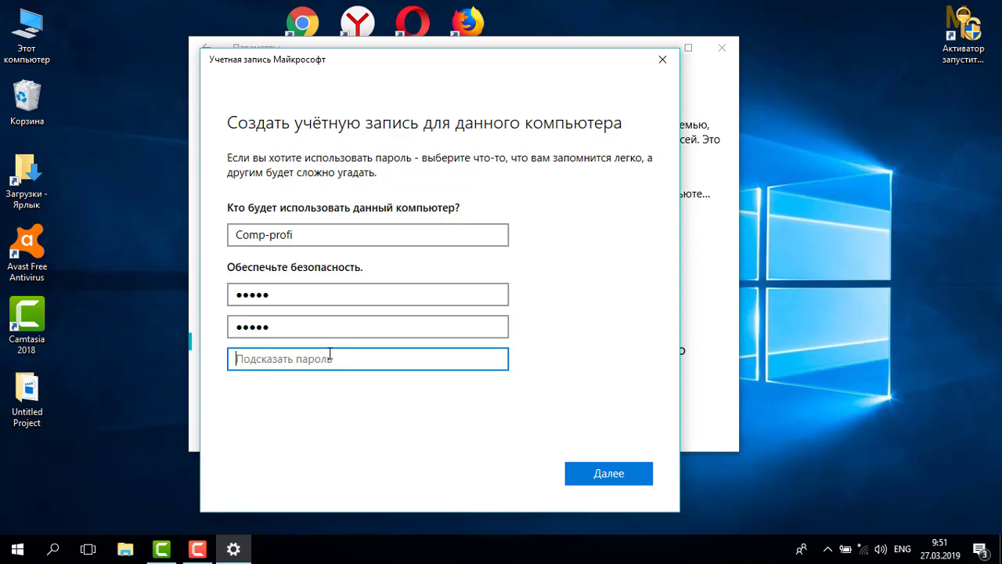
pyautogui.hotkey('alt', 'shift')
pyautogui.write('просто ')
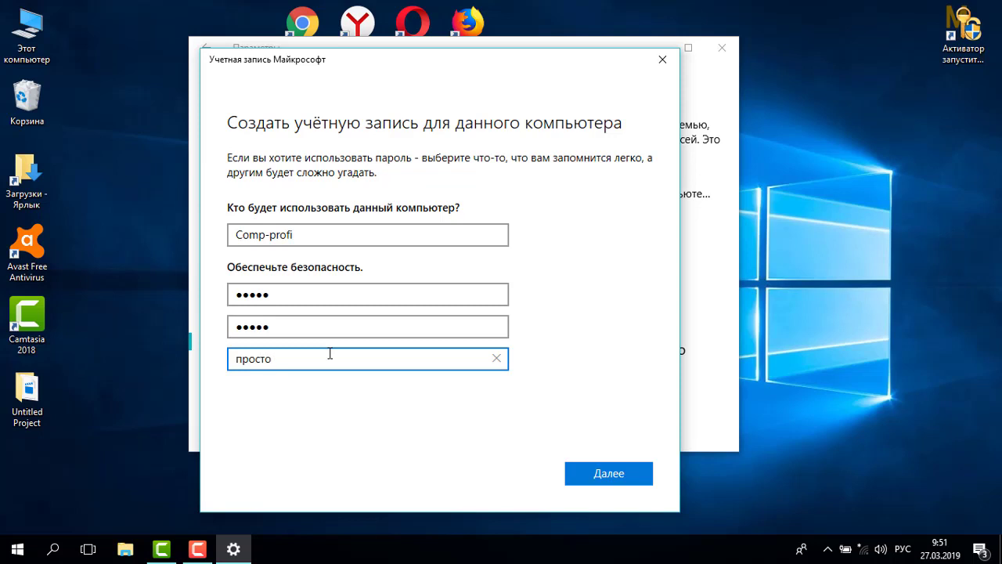
pyautogui.write('символы')
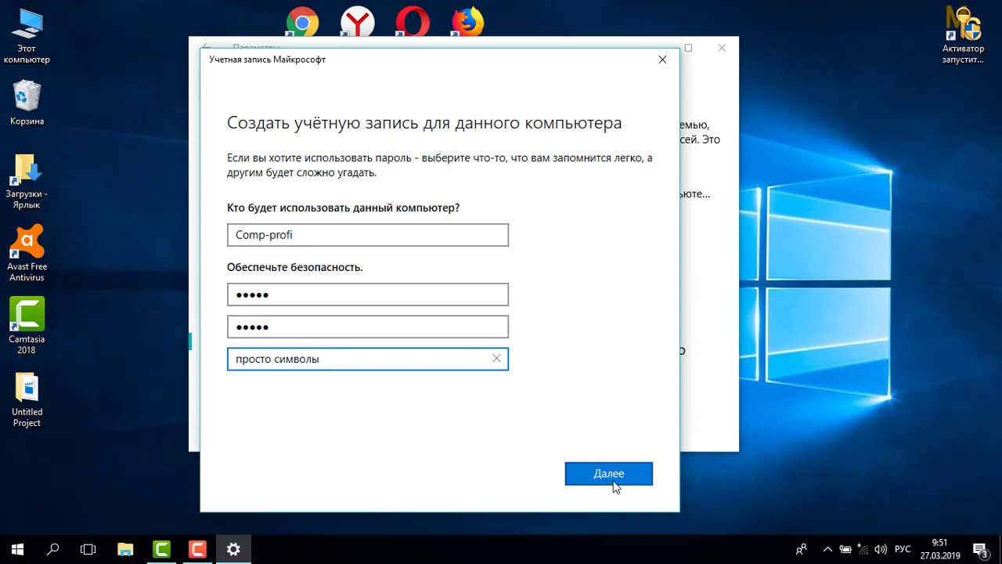
pyautogui.click(614, 479)
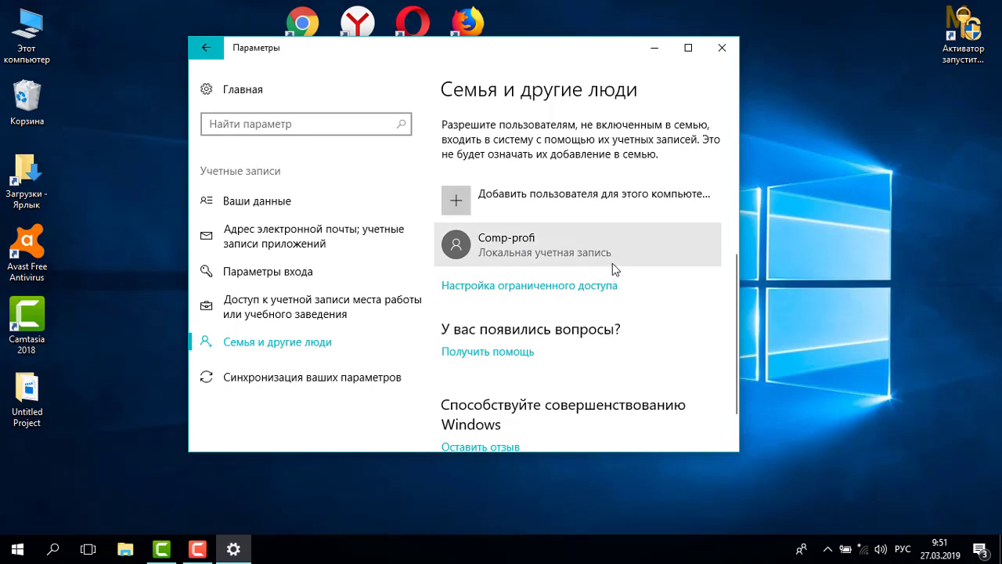
# Change Comp-profi's account type to Administrator.
pyautogui.click(516, 259)
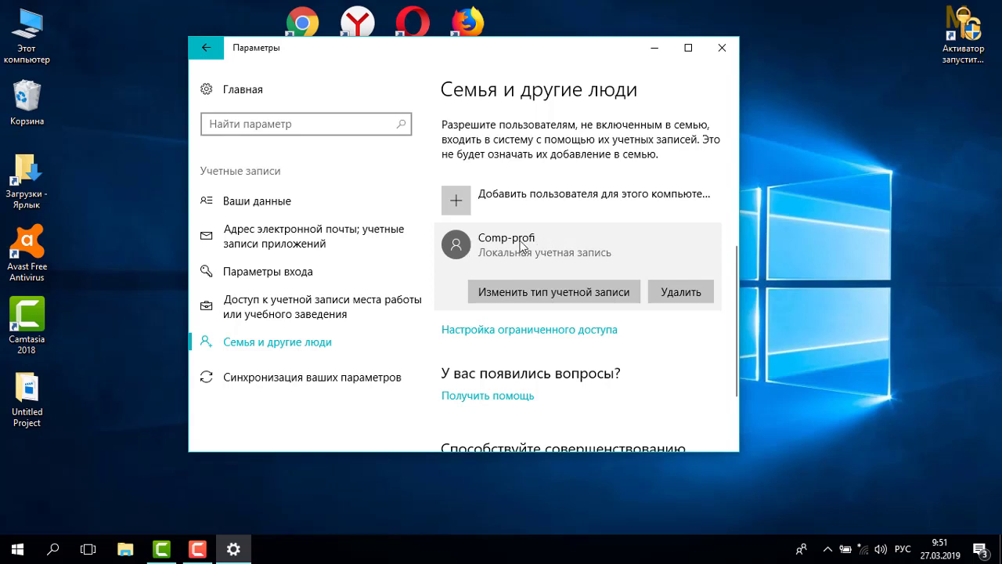
pyautogui.click(526, 296)
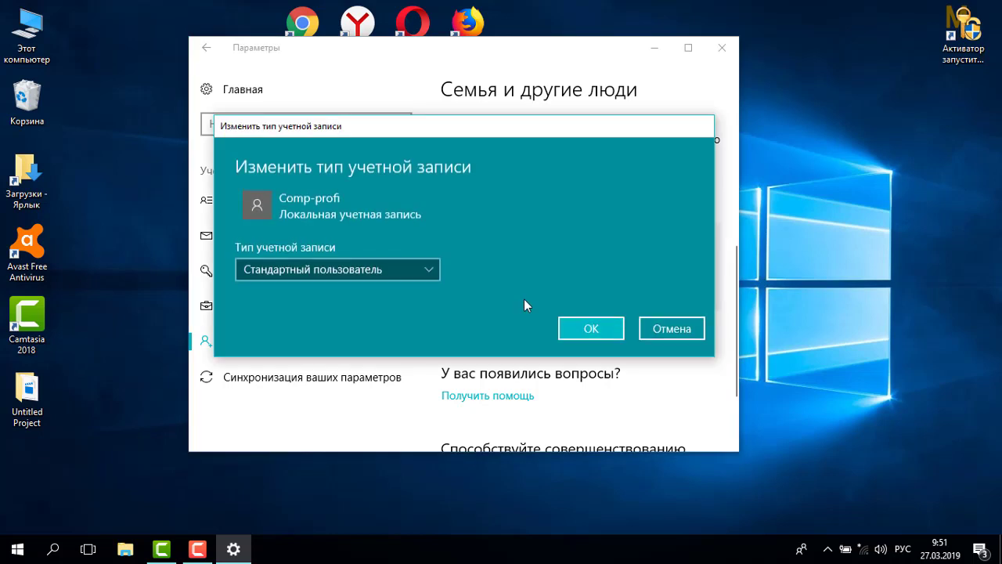
pyautogui.click(432, 267)
pyautogui.click(392, 243)
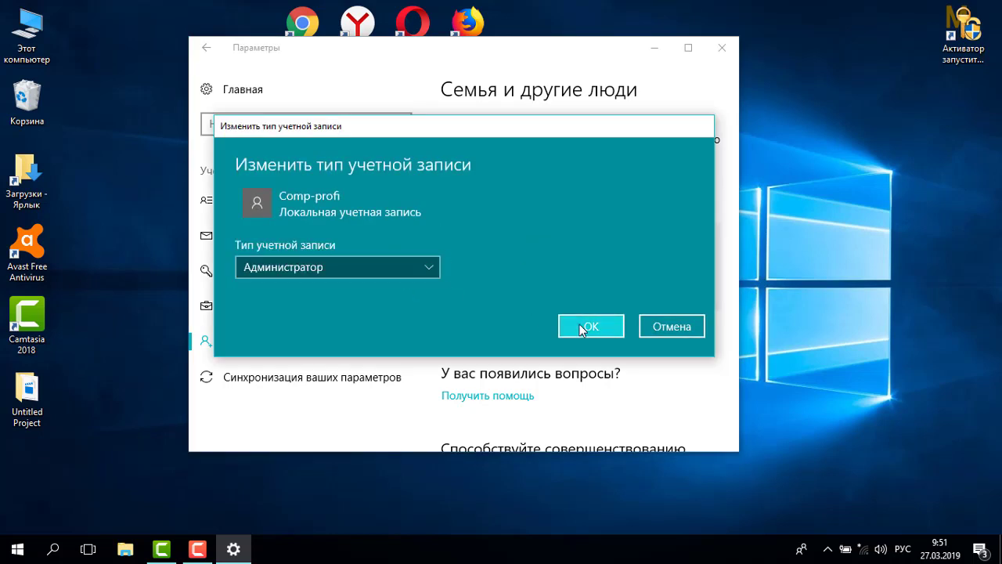
pyautogui.click(582, 327)
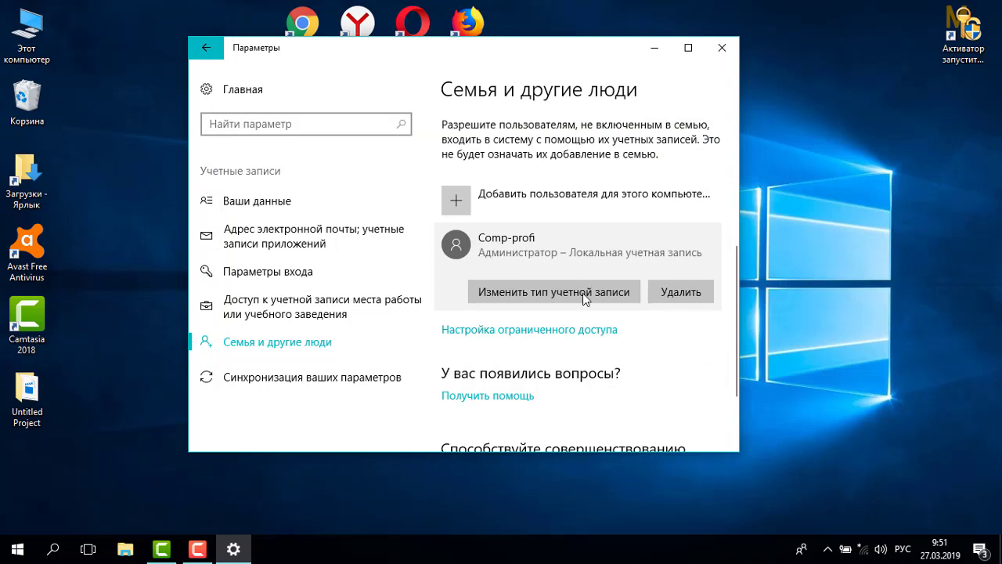
# Switch Comp-profi's account type back to Standard User.
pyautogui.click(582, 291)
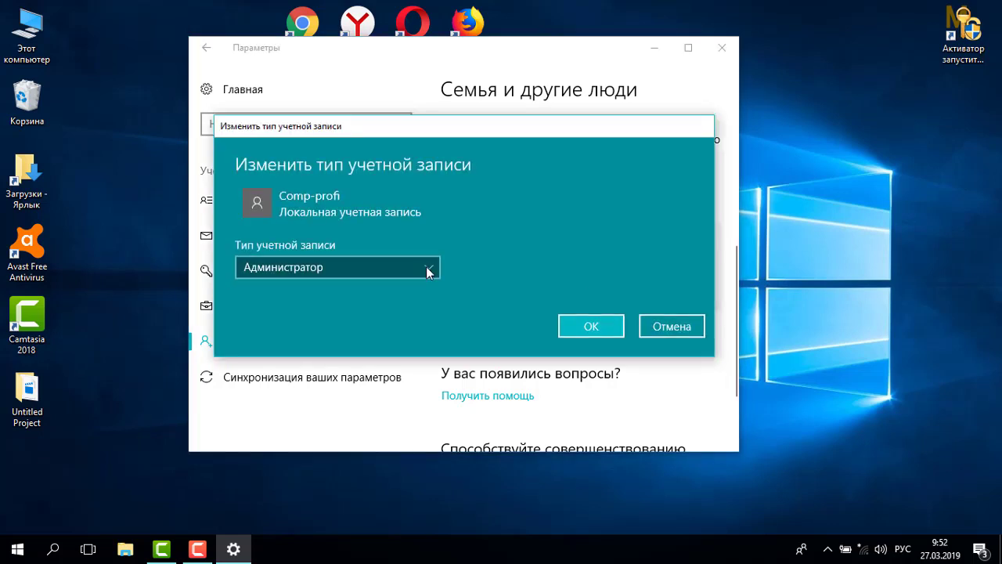
pyautogui.click(418, 267)
pyautogui.click(394, 292)
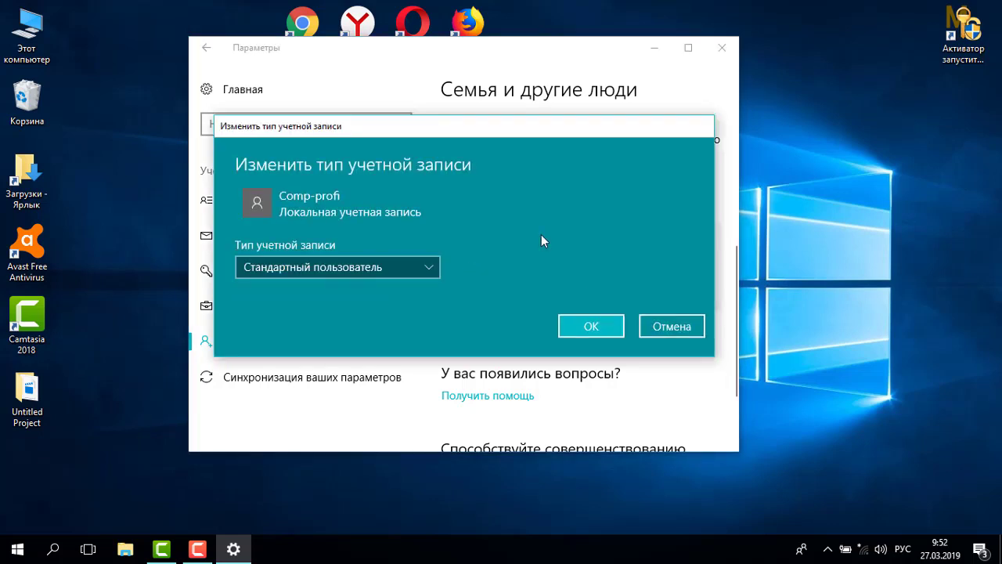
pyautogui.click(582, 328)
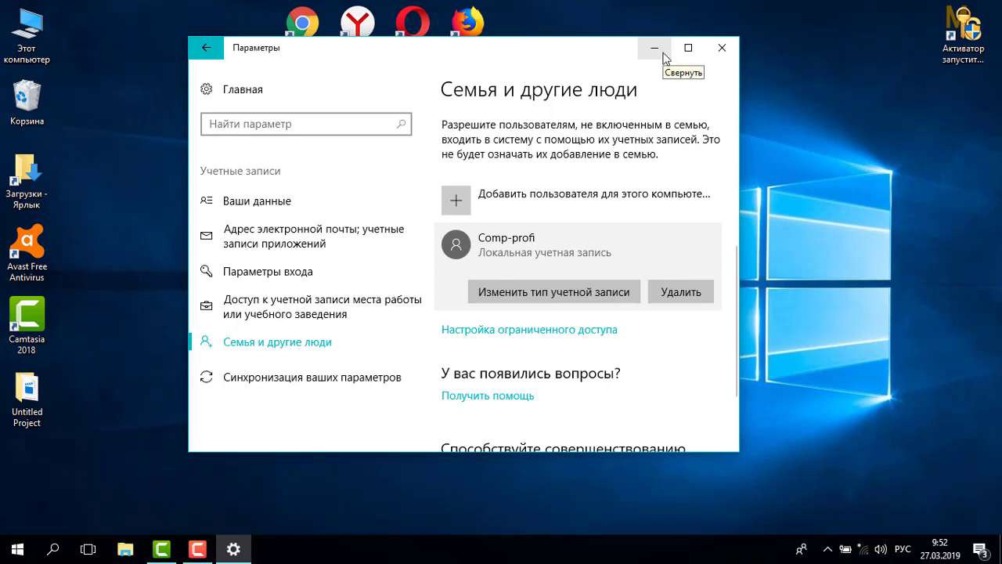
# Close Settings and run 'control userpasswords2' from the Run dialog's command history.
pyautogui.moveTo(561, 60); pyautogui.dragTo(627, 67)
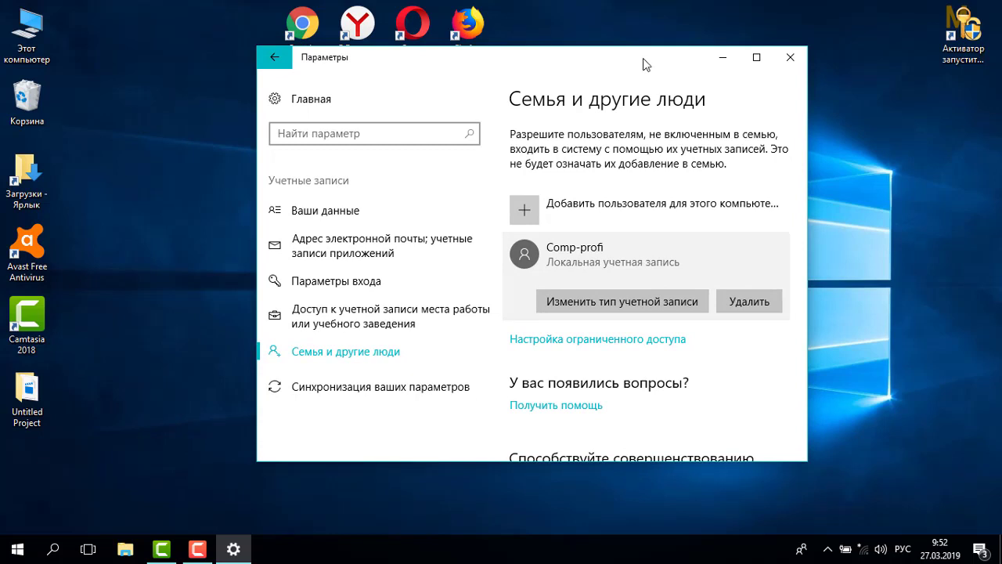
pyautogui.click(790, 57)
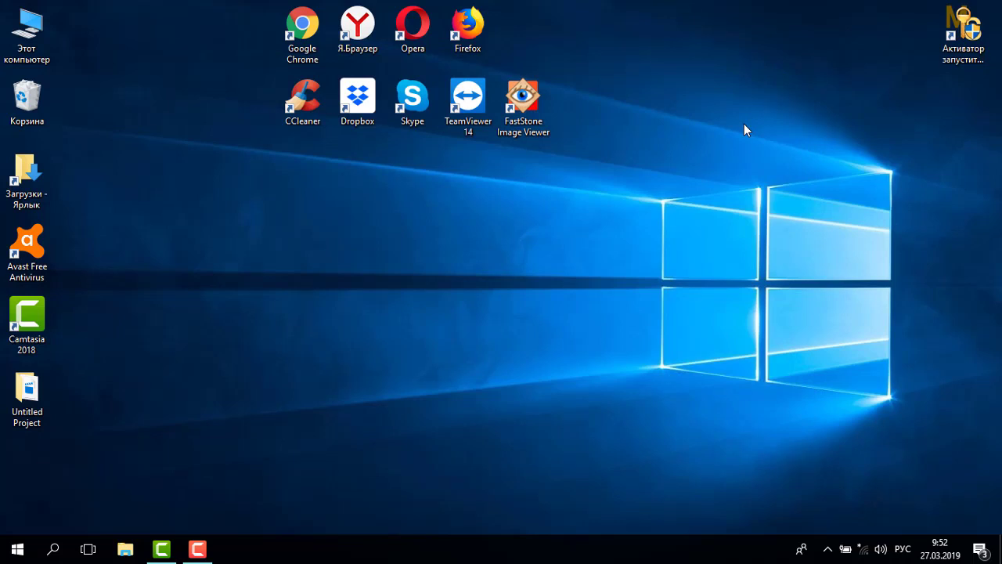
pyautogui.press('super+r')
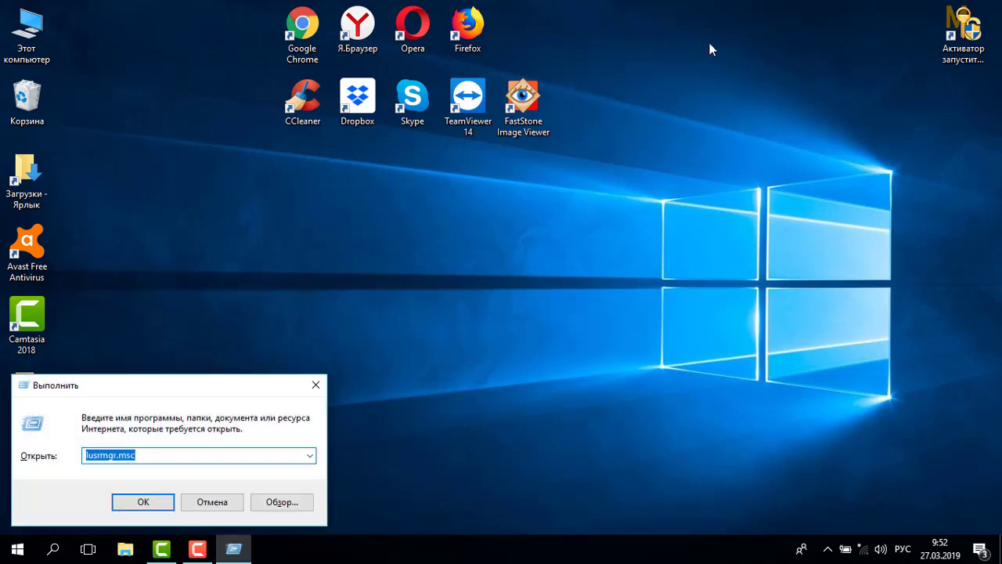
pyautogui.moveTo(215, 403); pyautogui.dragTo(470, 283)
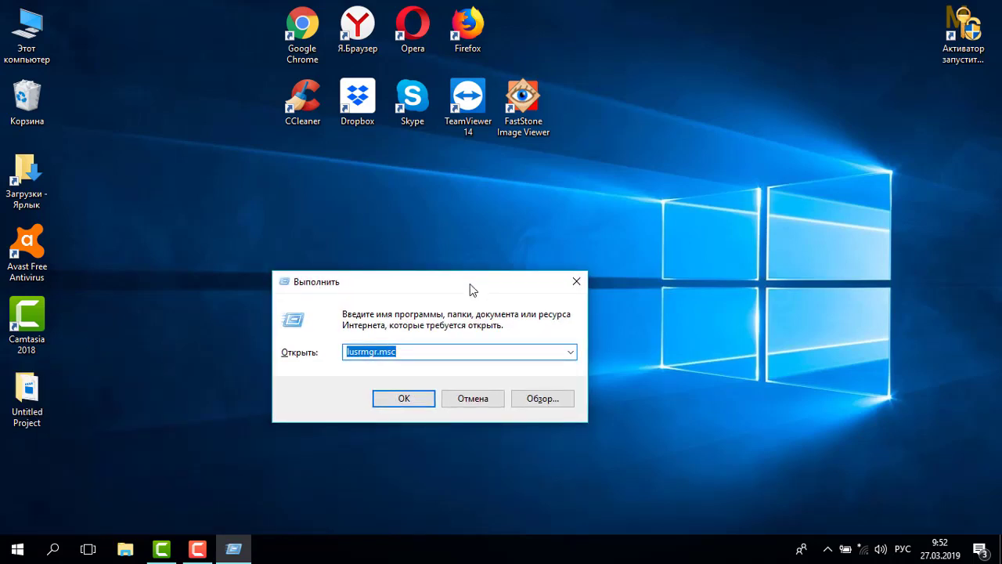
pyautogui.click(460, 350)
pyautogui.click(570, 352)
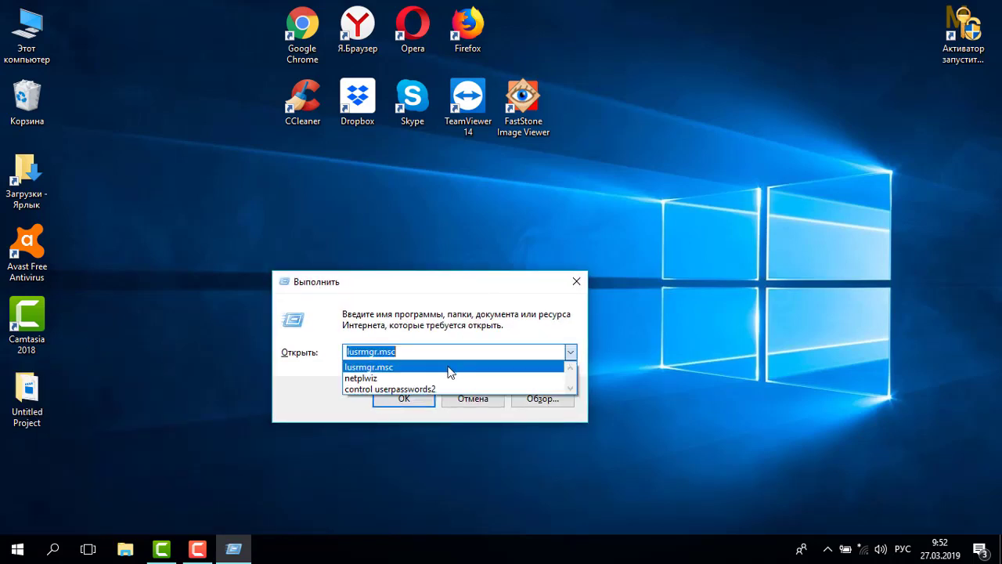
pyautogui.click(429, 384)
pyautogui.click(450, 351)
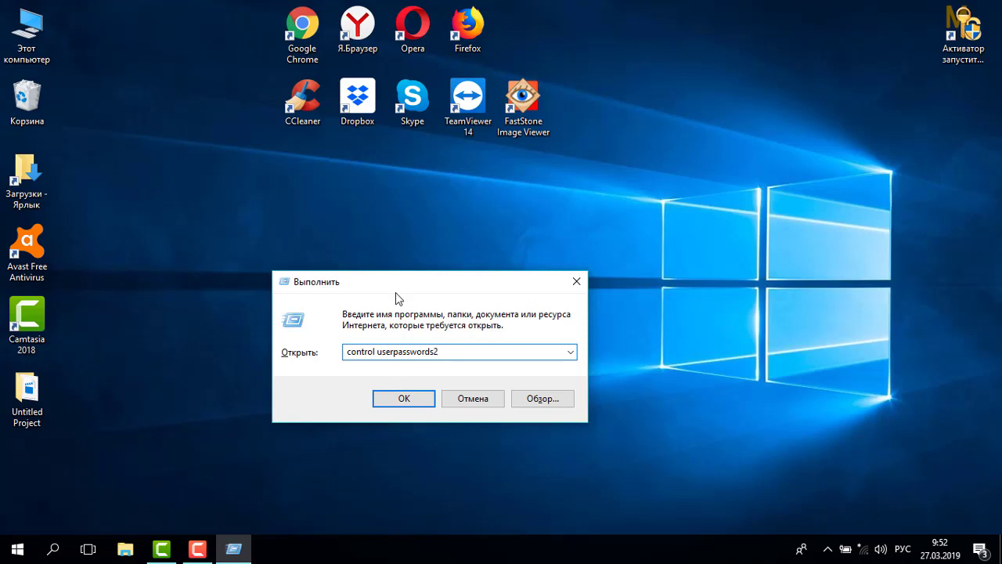
pyautogui.moveTo(396, 290); pyautogui.dragTo(405, 289)
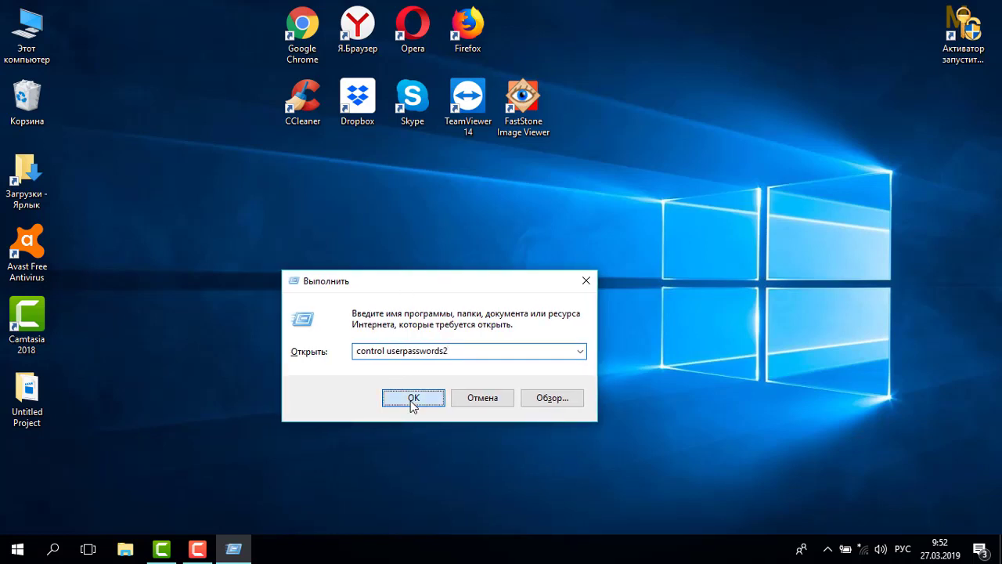
pyautogui.click(410, 399)
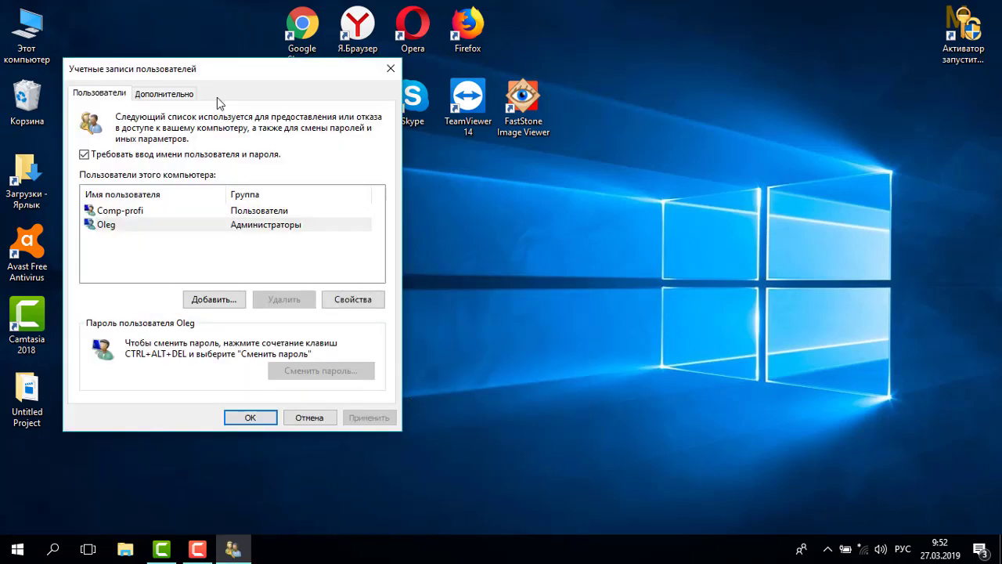
# Start adding a user in User Accounts and erase the name typed in the Russian layout.
pyautogui.moveTo(242, 82); pyautogui.dragTo(455, 84)
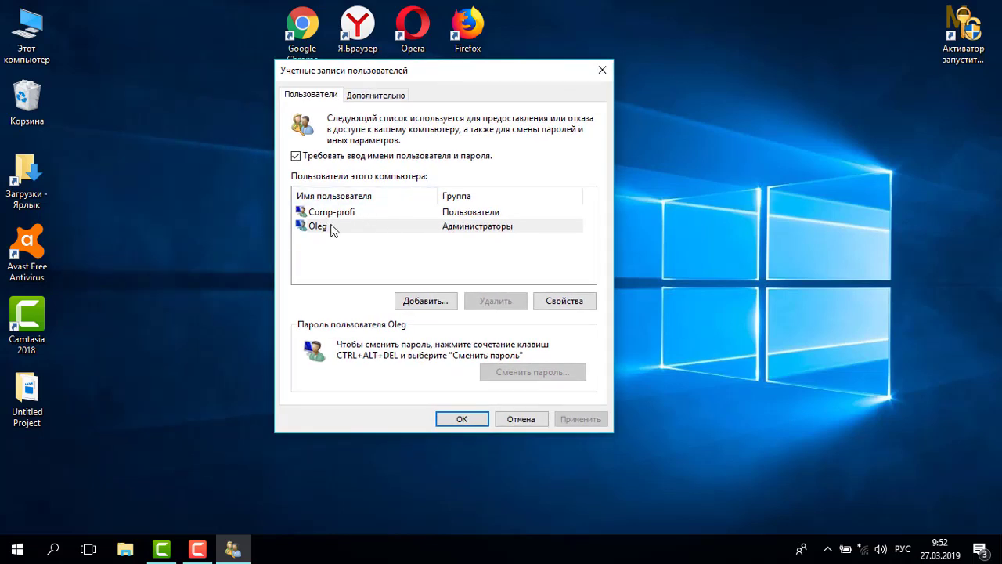
pyautogui.click(335, 216)
pyautogui.click(327, 228)
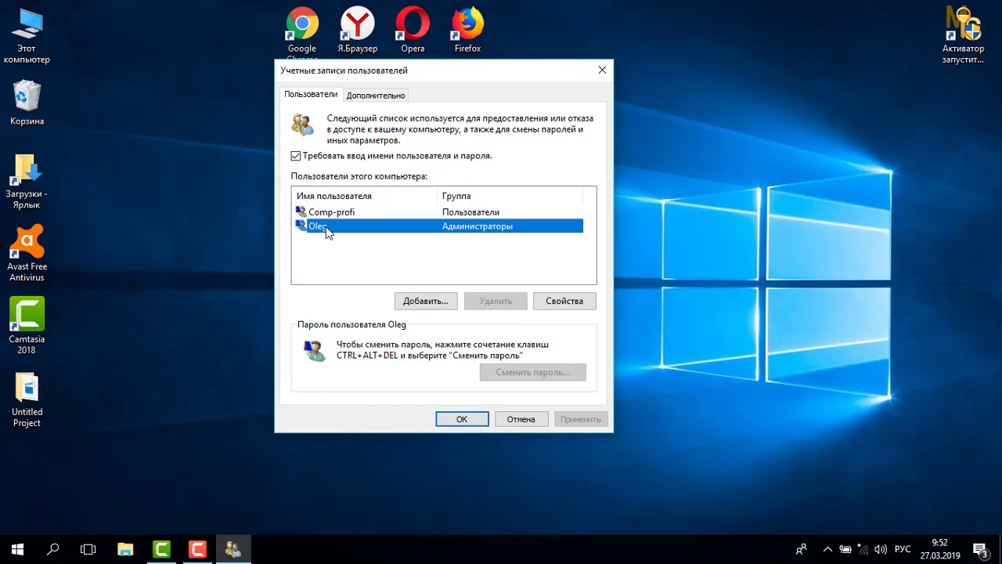
pyautogui.click(325, 236)
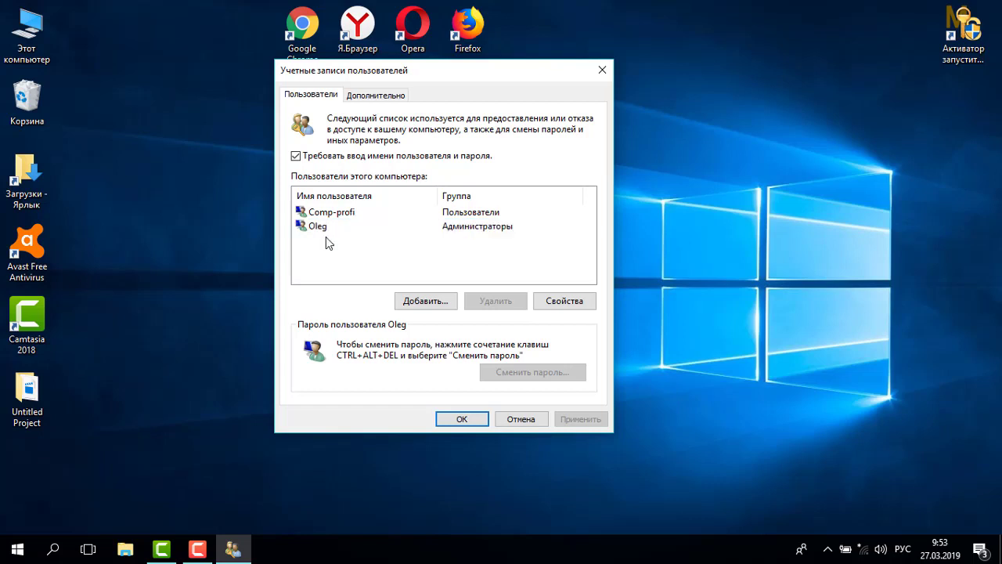
pyautogui.click(425, 300)
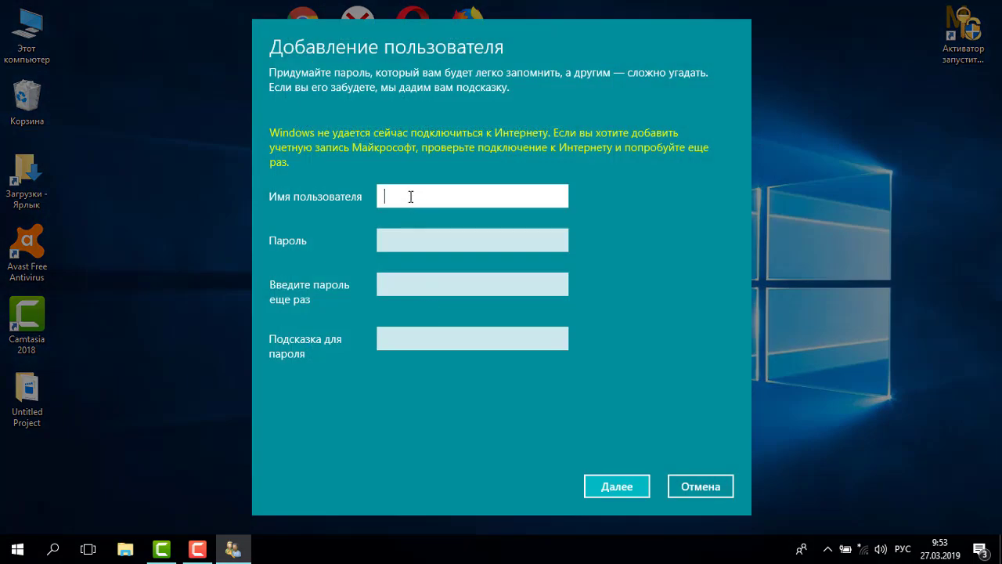
pyautogui.write('Сщьззкщ а')
pyautogui.press('BackSpace')
pyautogui.press('BackSpace')
pyautogui.hotkey('ctrl', 'a')
pyautogui.press('BackSpace')
# Enter the user name Comp-profi2 and complete the add-user wizard.
pyautogui.hotkey('alt', 'shift')
pyautogui.write('Comp-profi2')
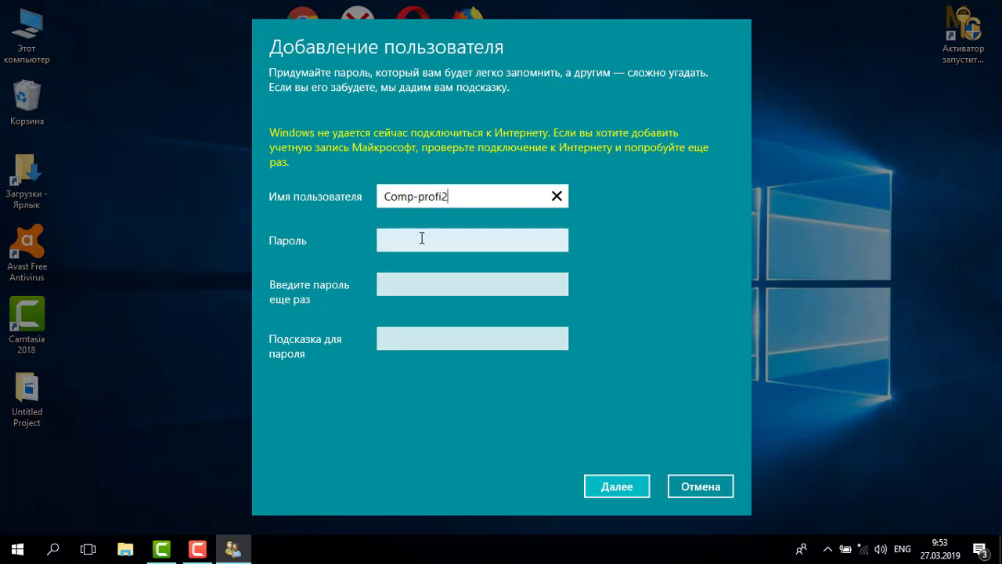
pyautogui.click(422, 239)
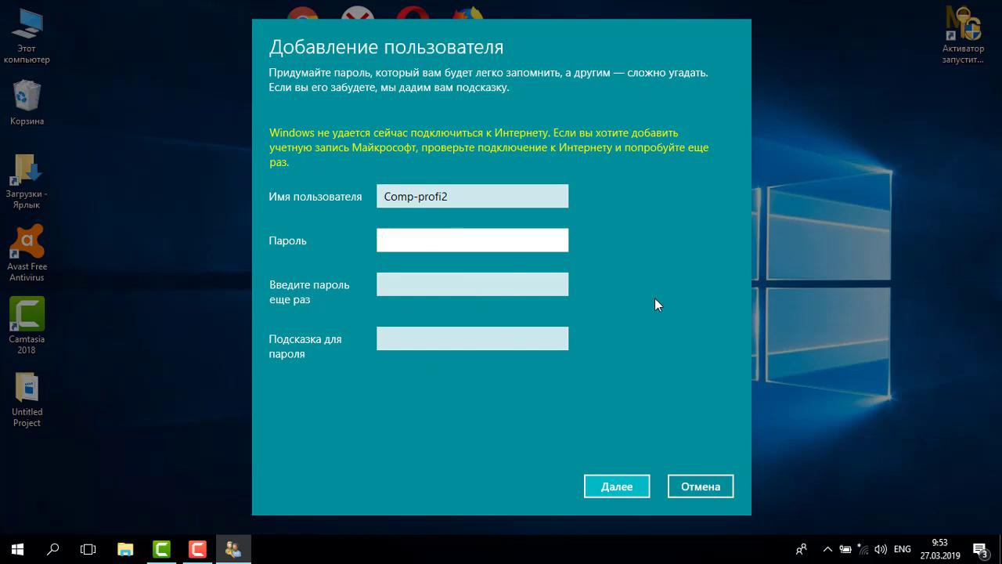
pyautogui.click(617, 487)
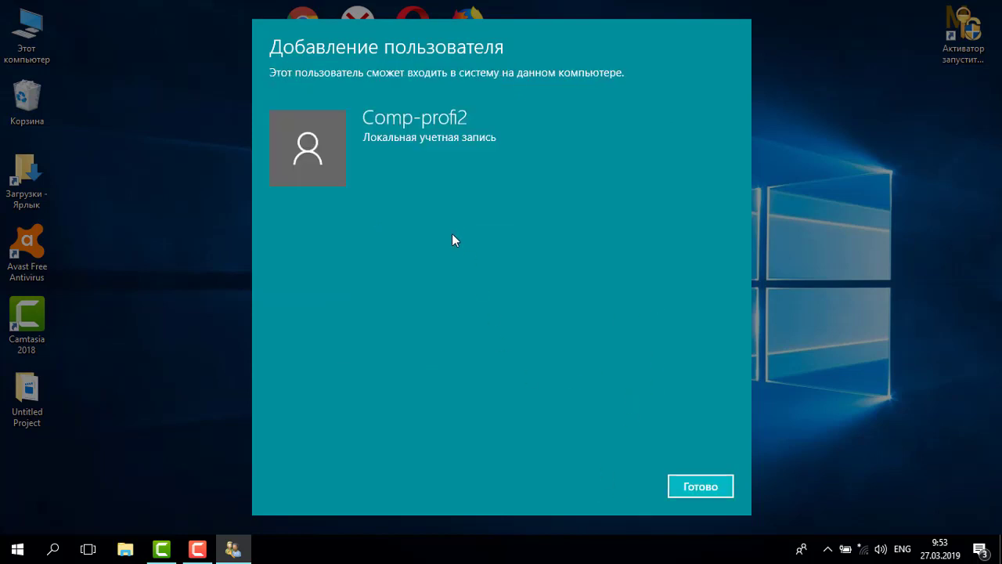
pyautogui.click(694, 494)
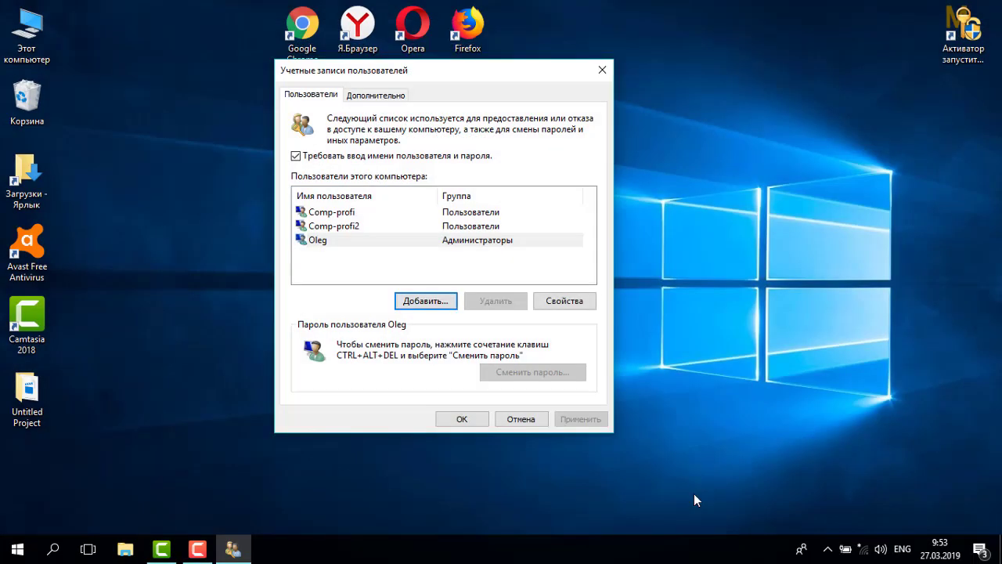
# Set Comp-profi2's group membership to Administrator in its Properties and apply.
pyautogui.click(346, 229)
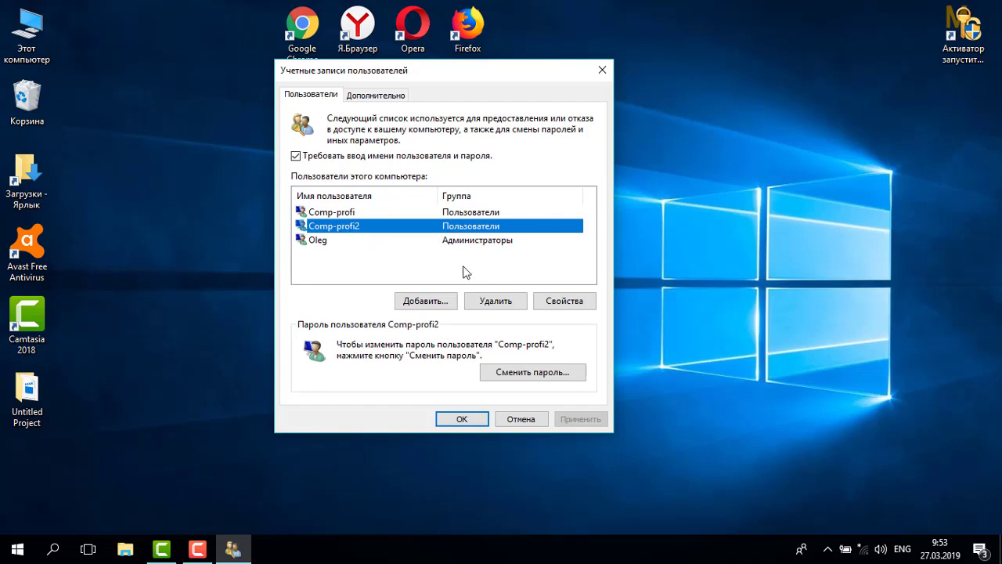
pyautogui.click(397, 219)
pyautogui.click(397, 225)
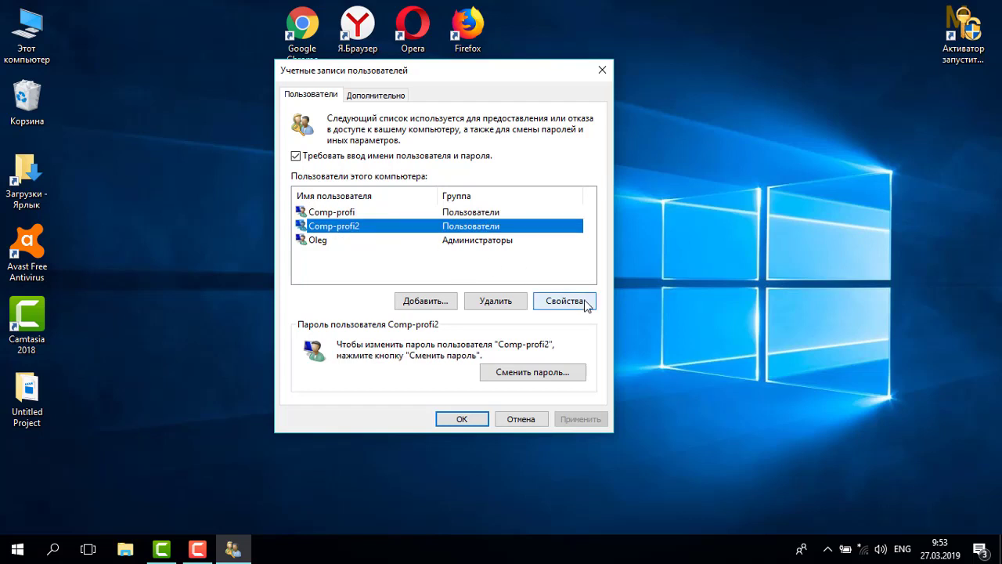
pyautogui.click(564, 301)
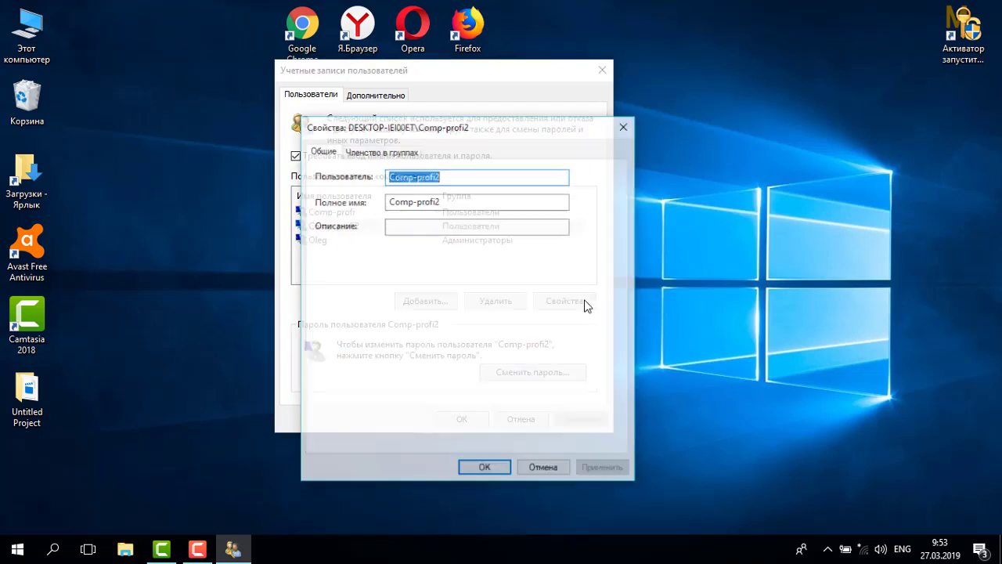
pyautogui.click(364, 153)
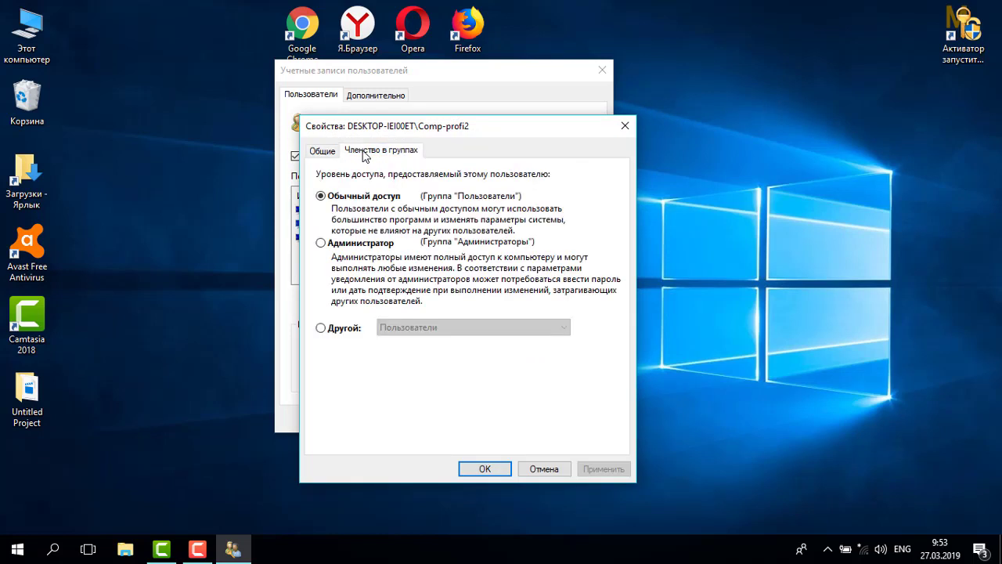
pyautogui.click(321, 243)
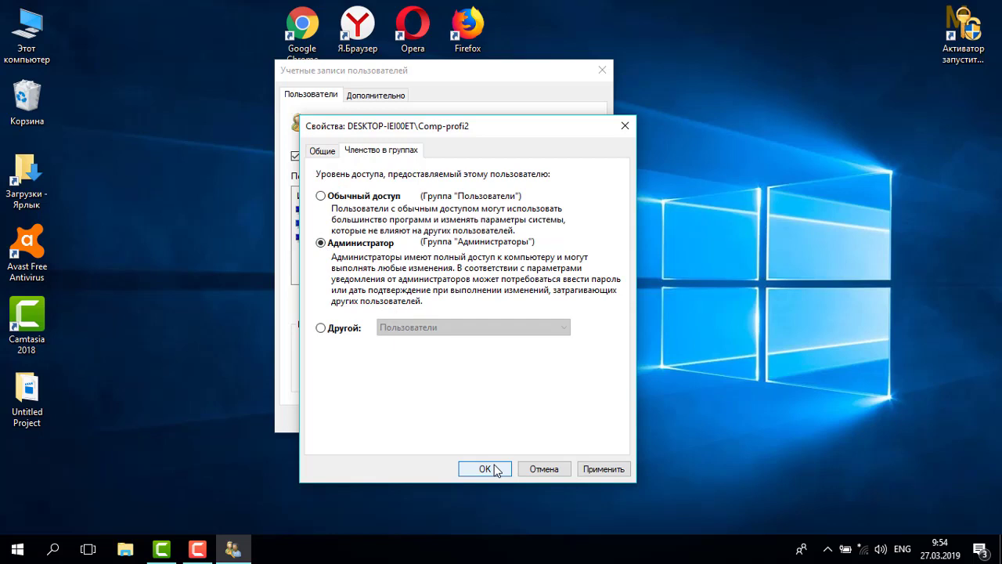
pyautogui.click(607, 469)
pyautogui.click(489, 469)
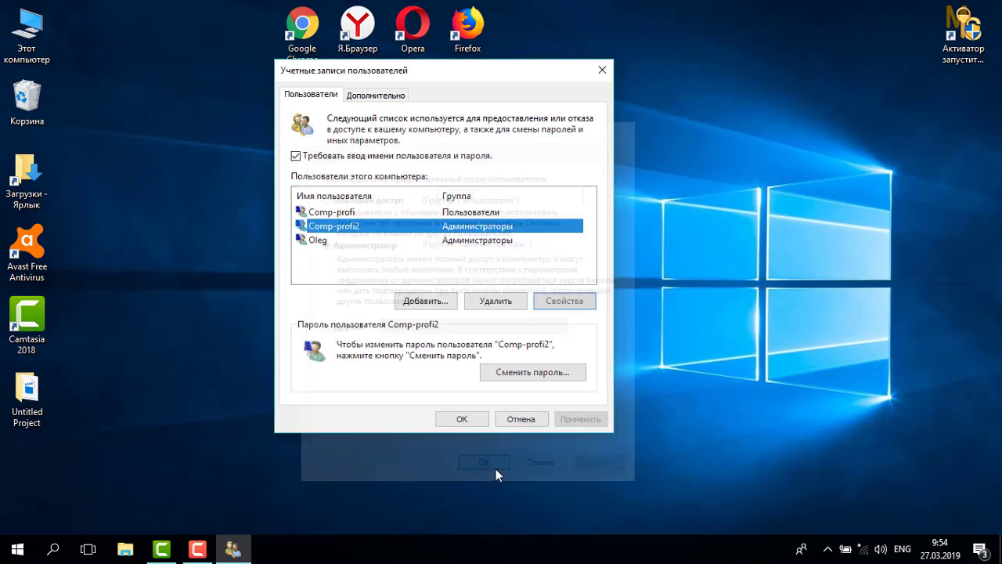
pyautogui.click(358, 216)
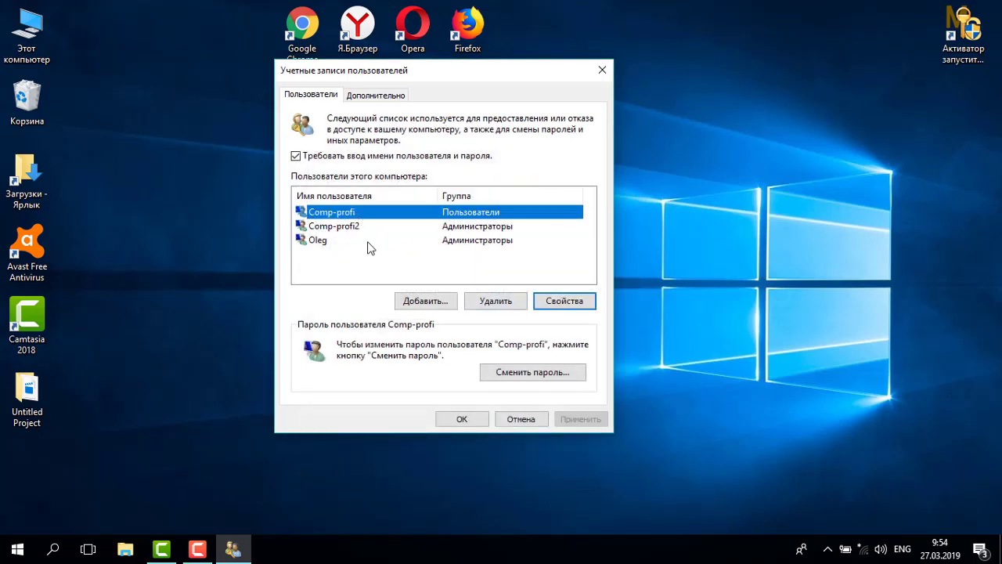
# Close User Accounts and open Settings > Accounts > Семья и другие люди.
pyautogui.click(602, 70)
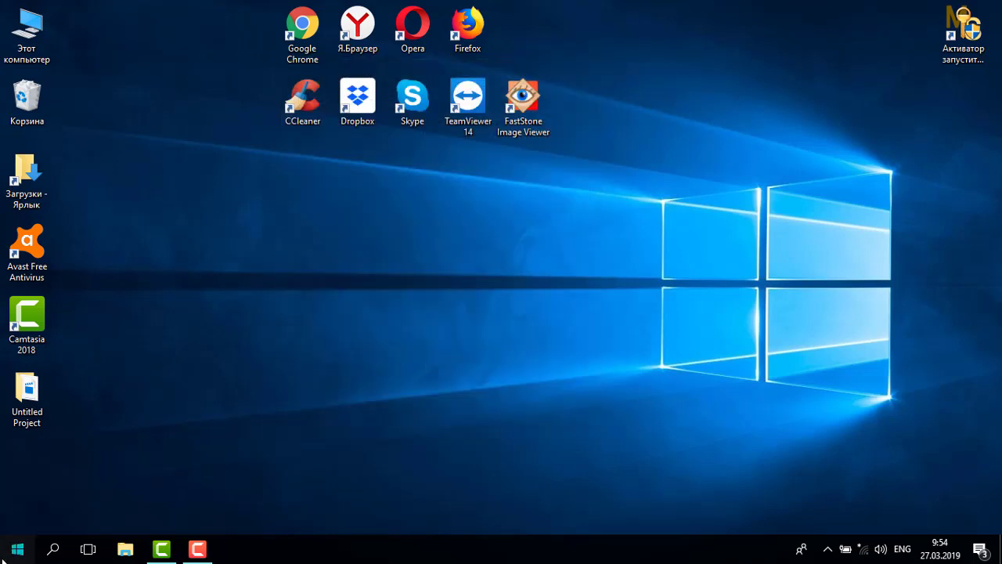
pyautogui.click(2, 557)
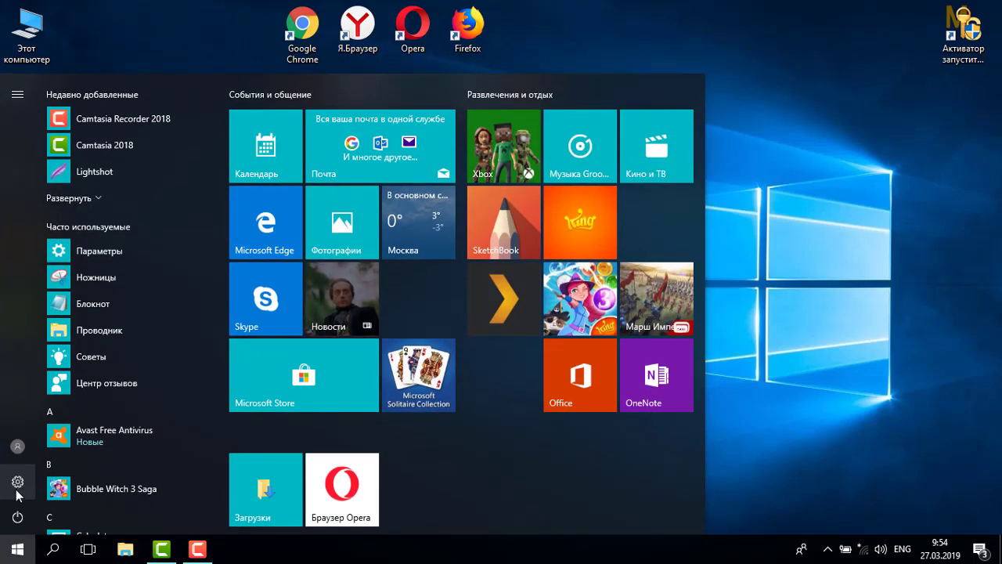
pyautogui.click(16, 491)
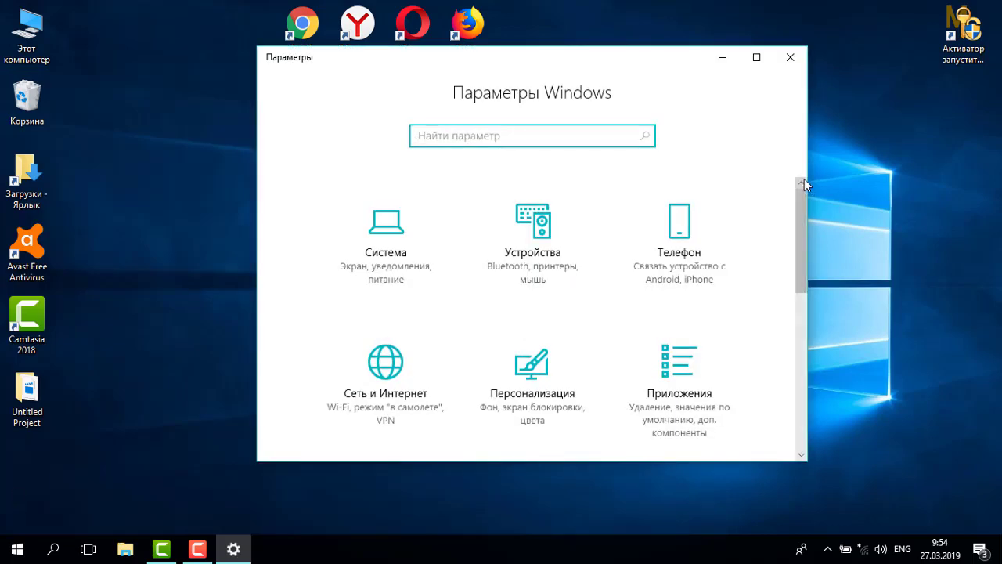
pyautogui.moveTo(797, 235); pyautogui.dragTo(798, 341)
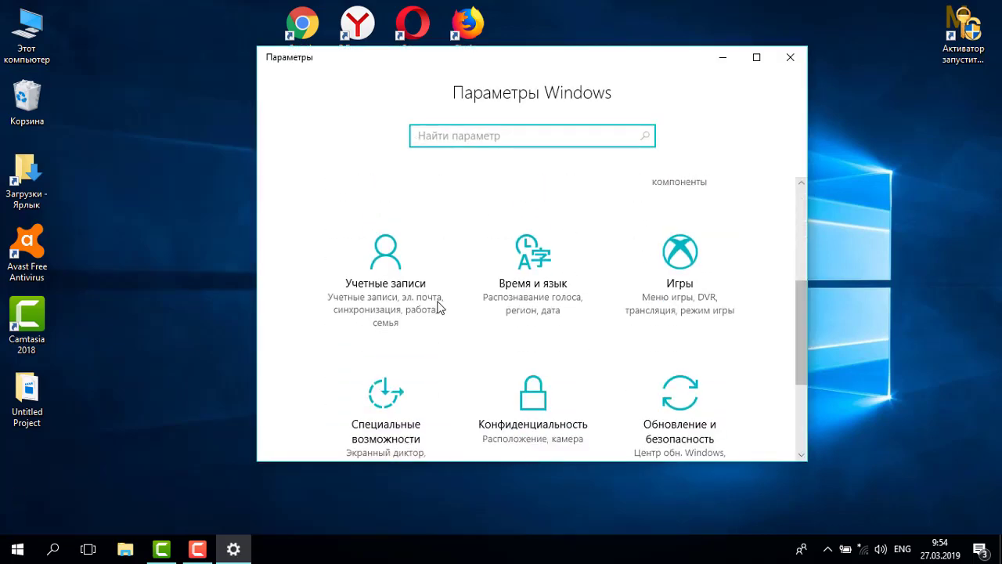
pyautogui.click(423, 298)
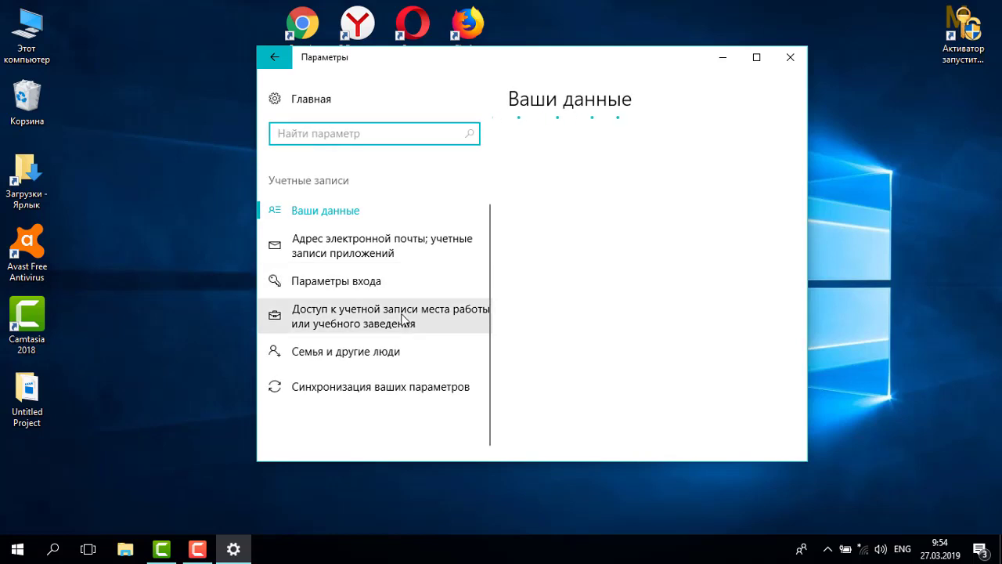
pyautogui.click(357, 359)
pyautogui.moveTo(805, 193); pyautogui.dragTo(797, 321)
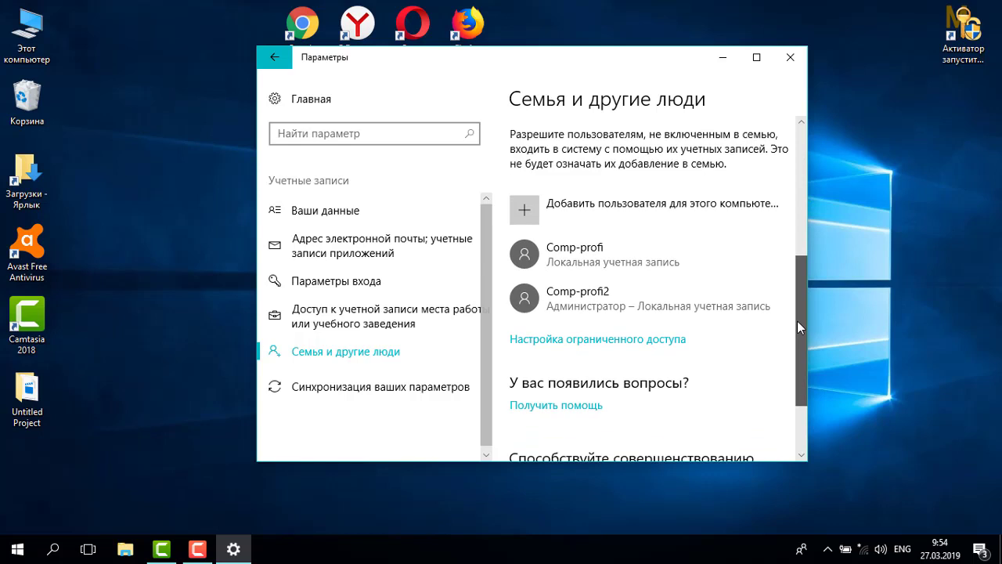
# Change Comp-profi2's account type to Standard User.
pyautogui.click(580, 310)
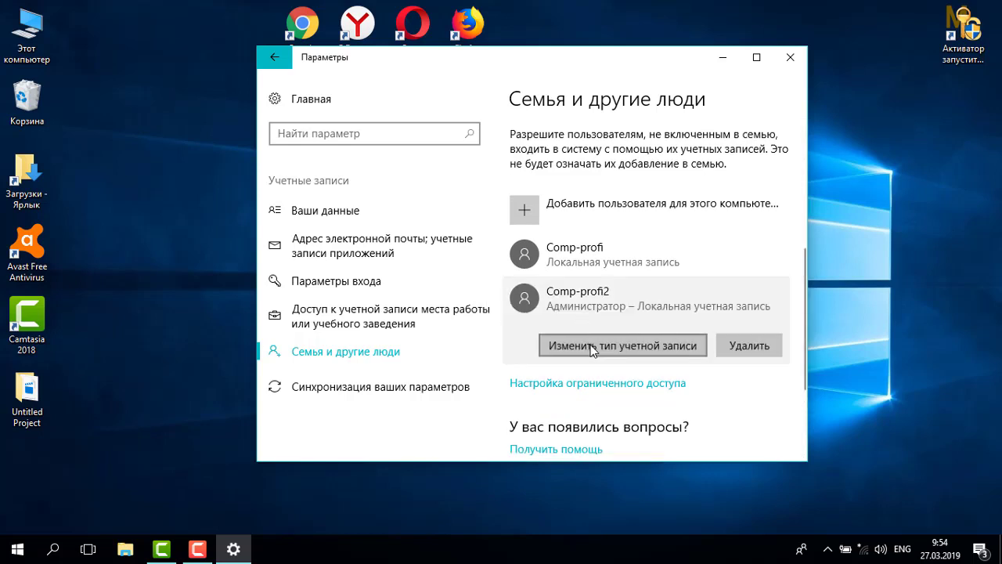
pyautogui.click(591, 345)
pyautogui.click(486, 283)
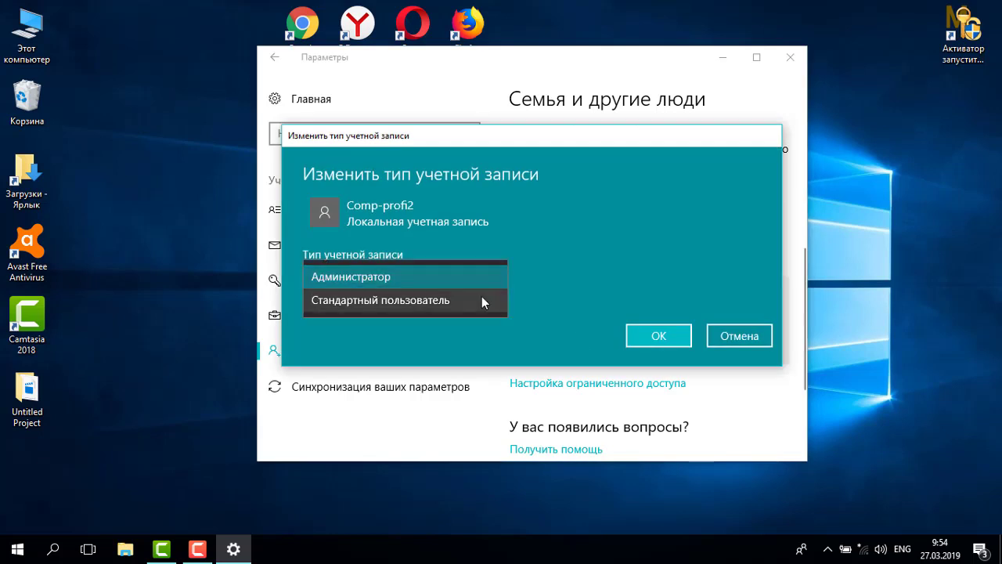
pyautogui.click(481, 298)
pyautogui.click(640, 340)
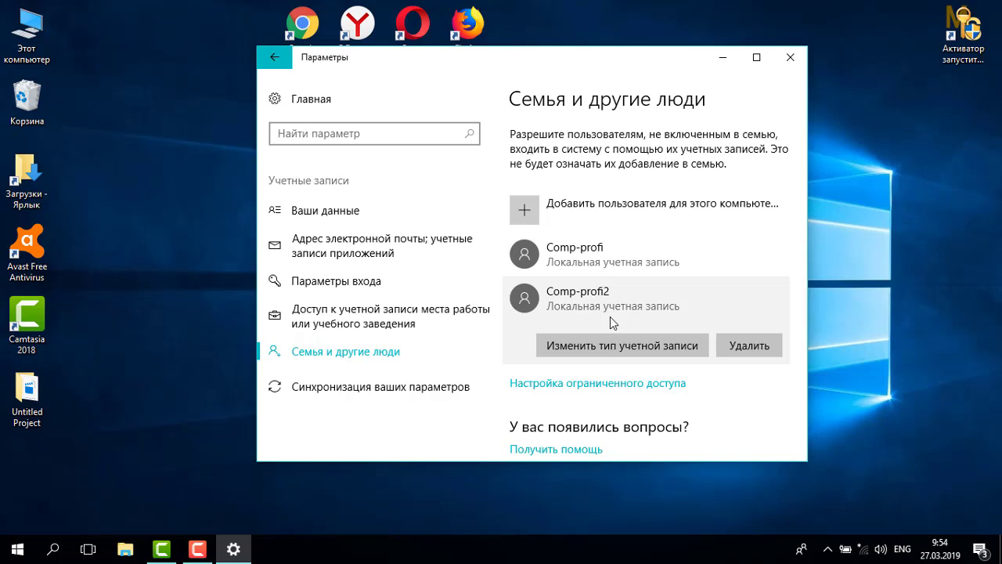
# Close Settings and run lusrmgr.msc from the Run dialog's command history.
pyautogui.click(790, 58)
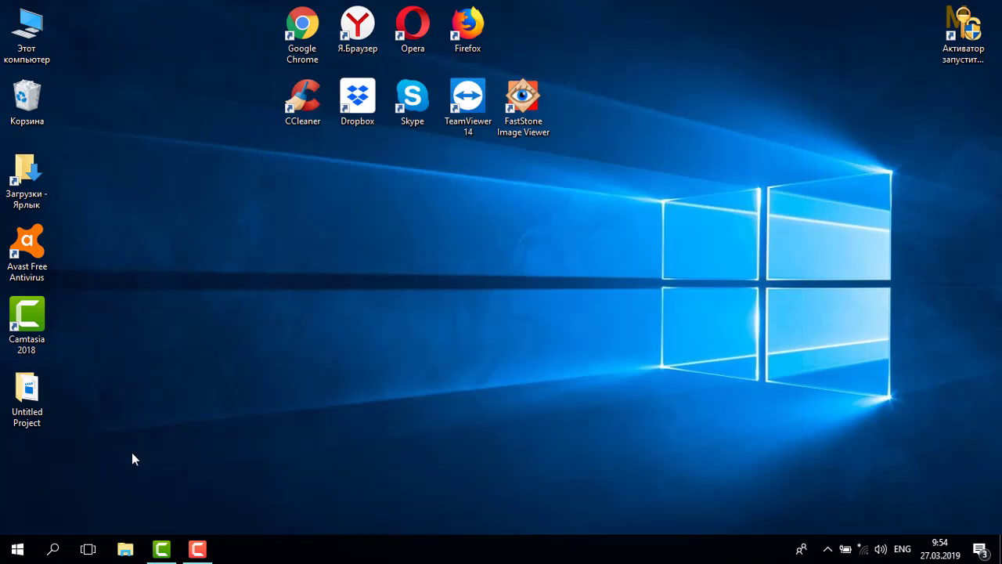
pyautogui.press('super+r')
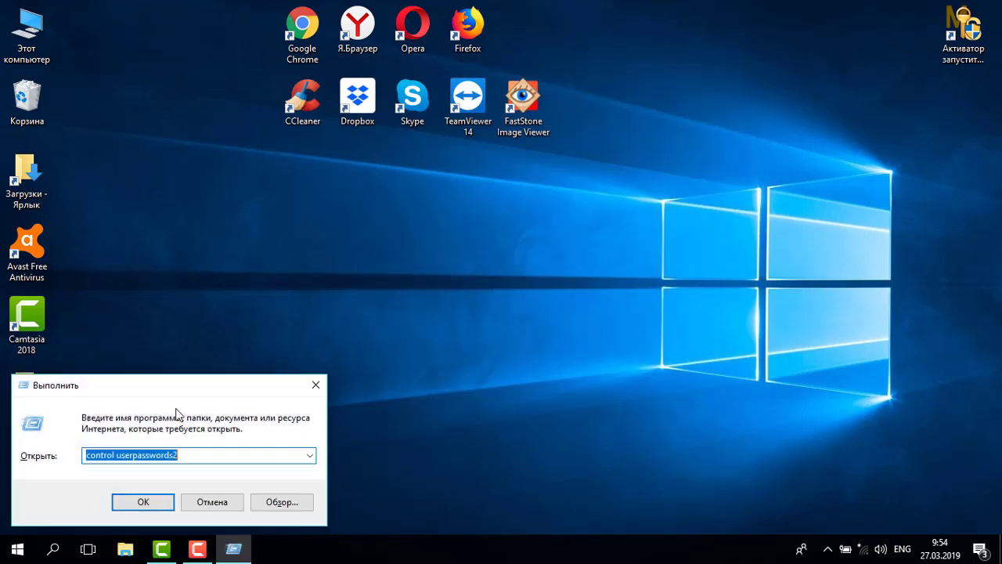
pyautogui.moveTo(192, 383); pyautogui.dragTo(450, 258)
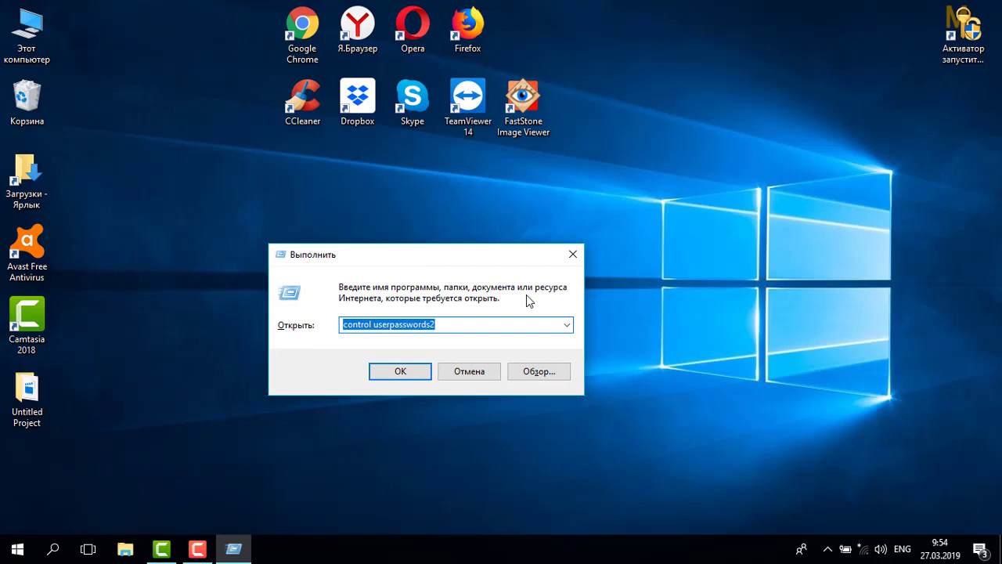
pyautogui.click(563, 328)
pyautogui.click(402, 350)
pyautogui.click(412, 323)
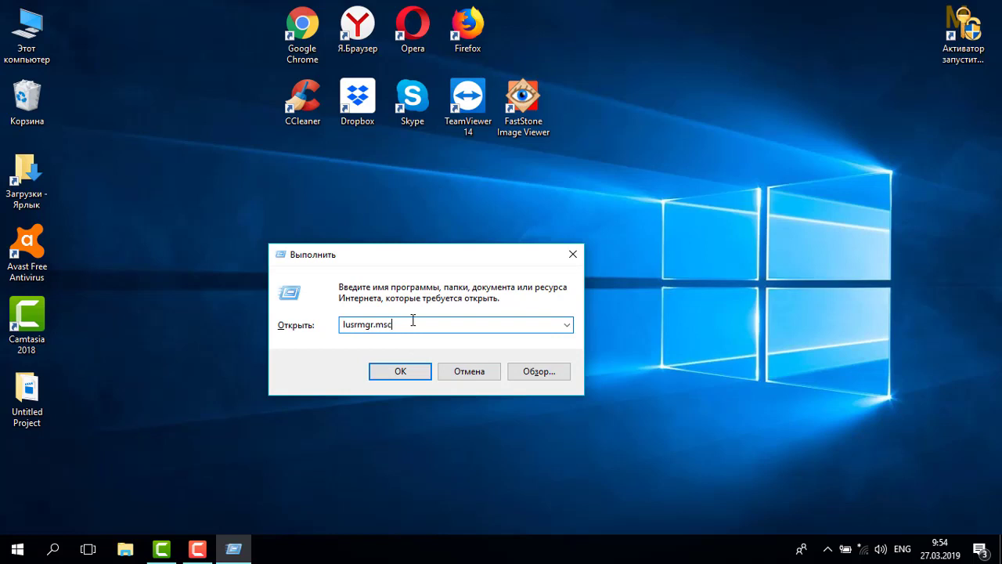
pyautogui.click(402, 372)
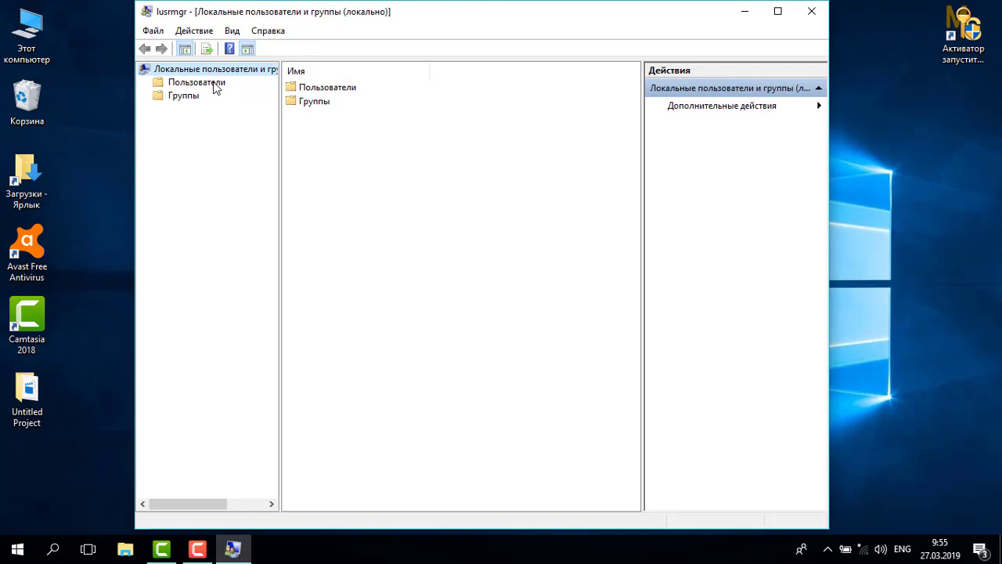
# Open the Пользователи folder and bring up the user list's context menu.
pyautogui.click(213, 83)
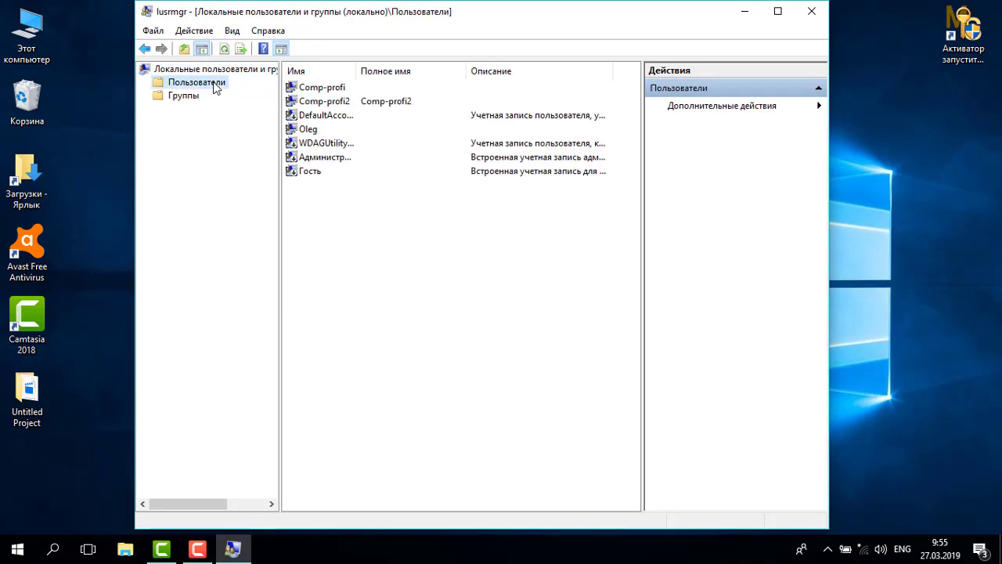
pyautogui.click(315, 129)
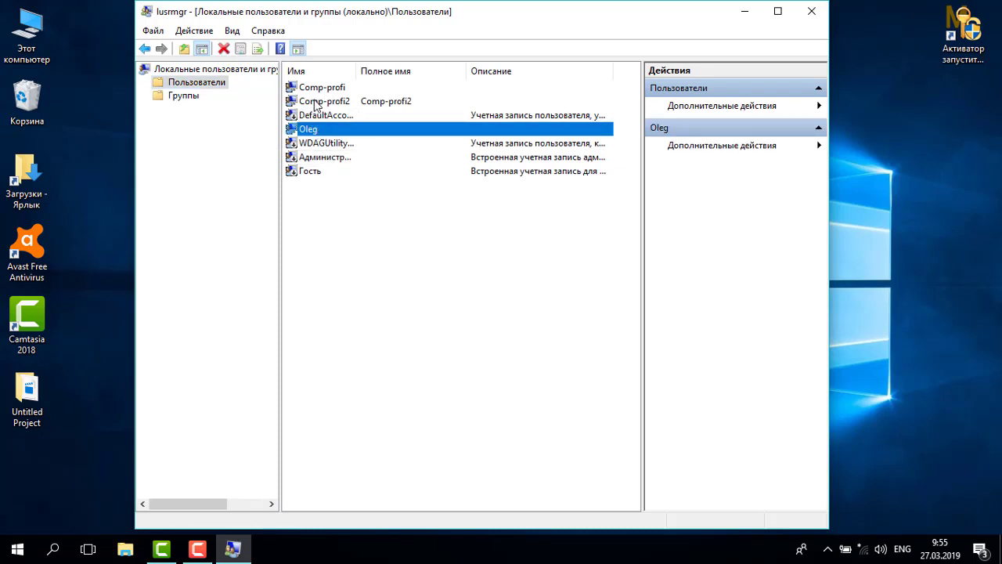
pyautogui.click(316, 105)
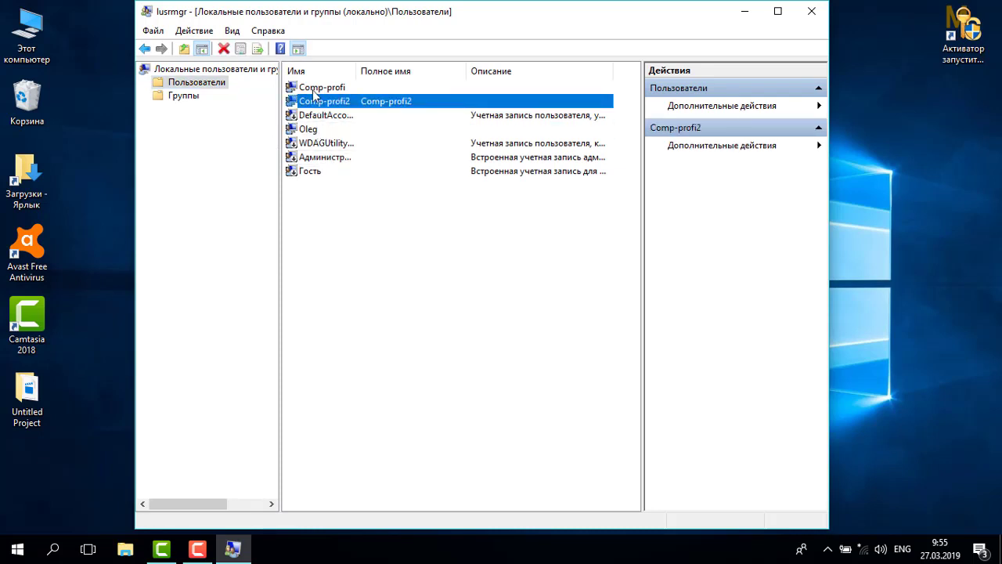
pyautogui.click(317, 89)
pyautogui.click(330, 203)
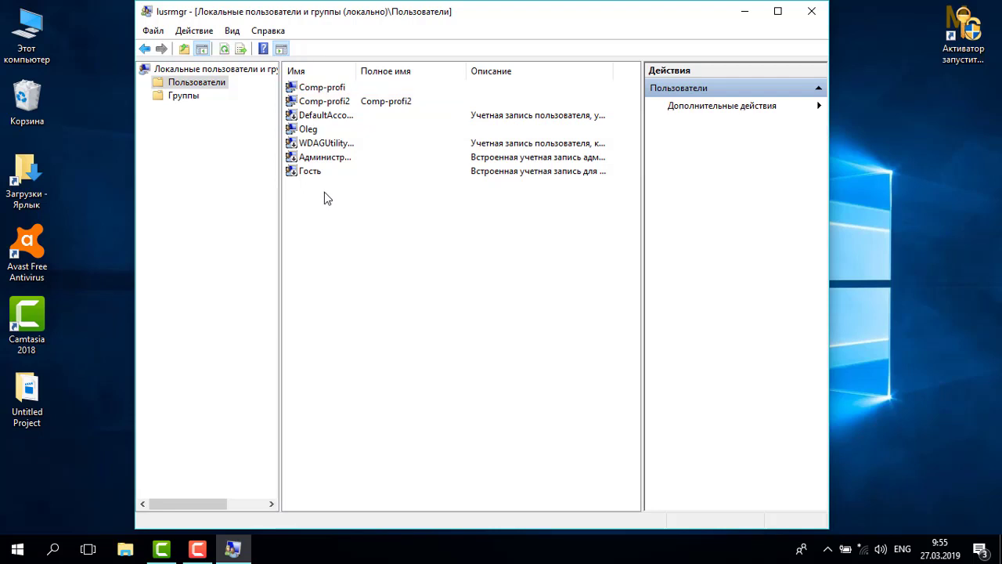
pyautogui.rightClick(326, 189)
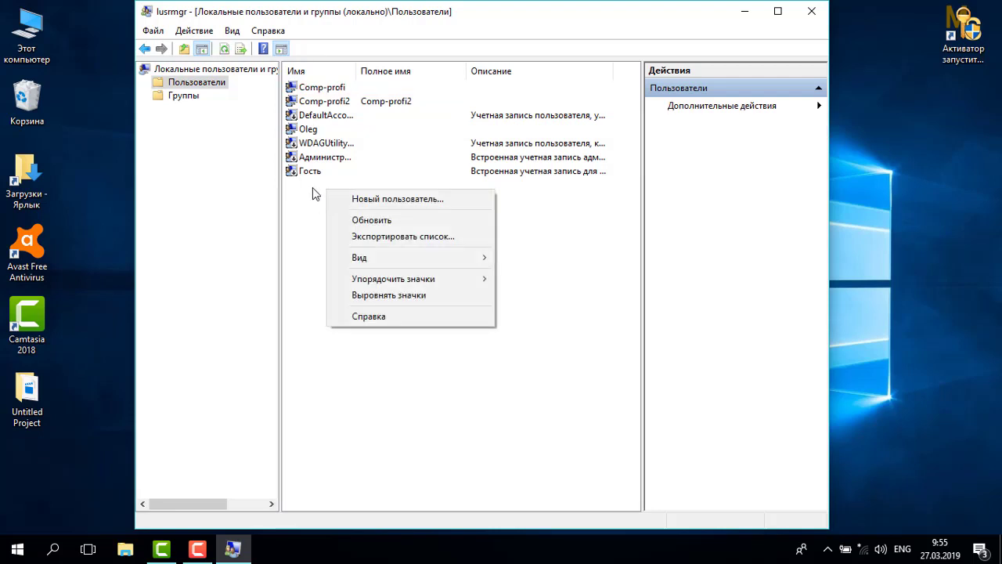
pyautogui.rightClick(312, 187)
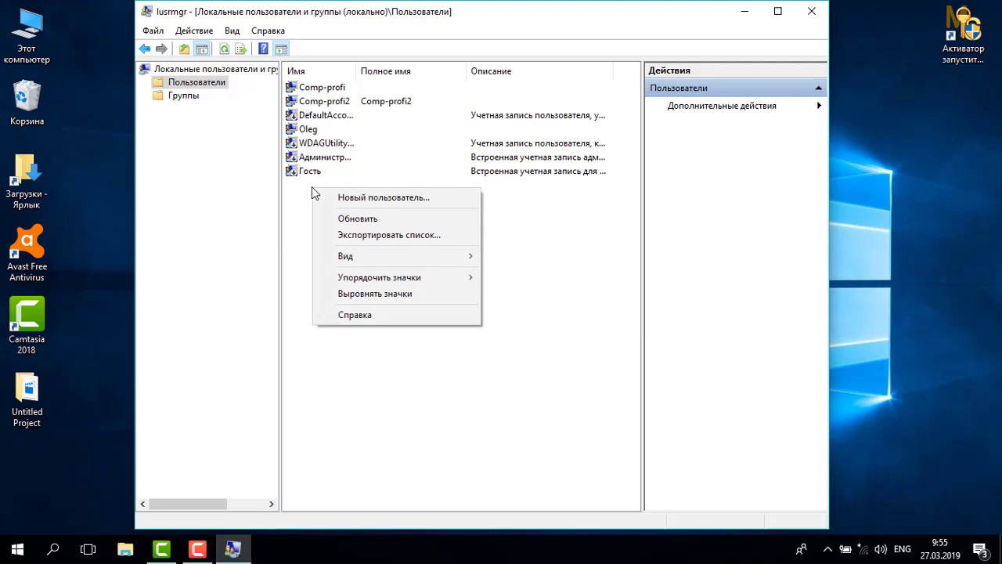
# Create local user Comp-profi3 with a password and confirmation in the New User dialog.
pyautogui.click(392, 197)
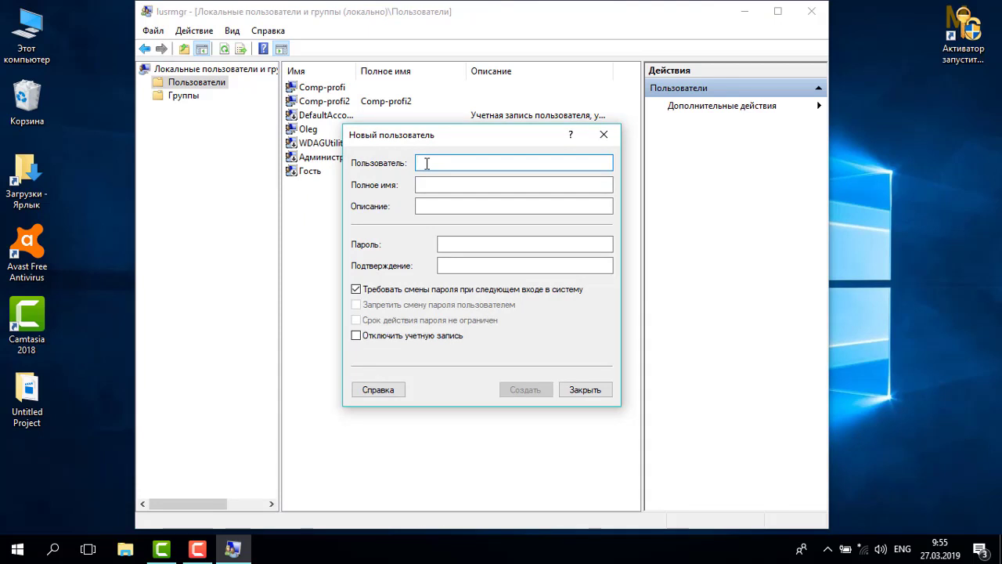
pyautogui.write('Com')
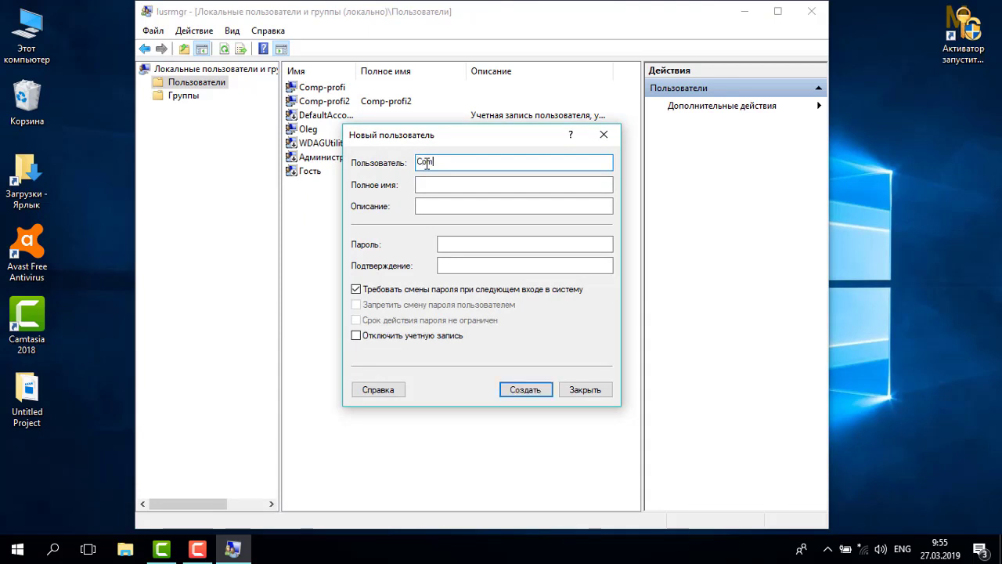
pyautogui.write('p-profi3')
pyautogui.click(444, 245)
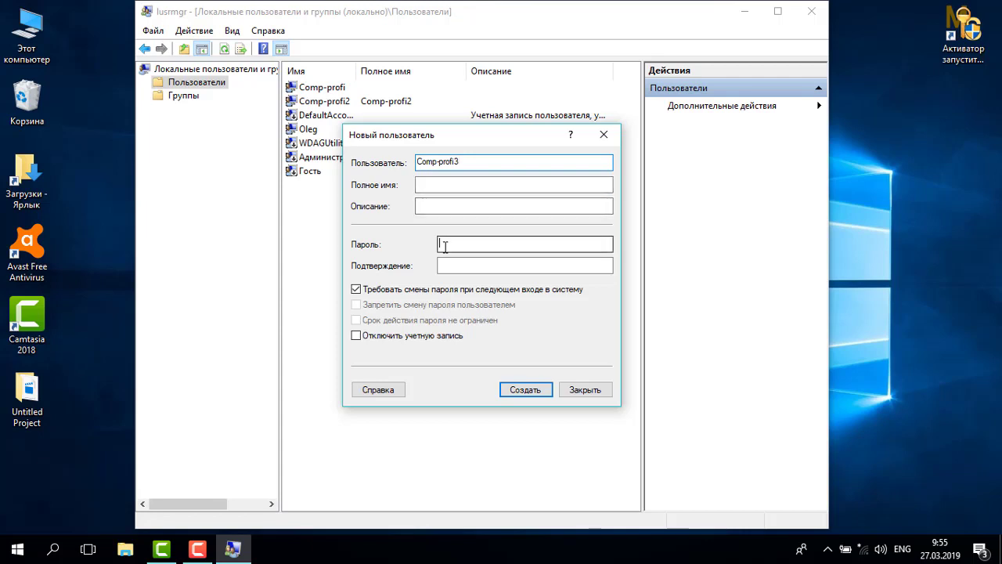
pyautogui.write('12')
pyautogui.write('345')
pyautogui.write('•••••')
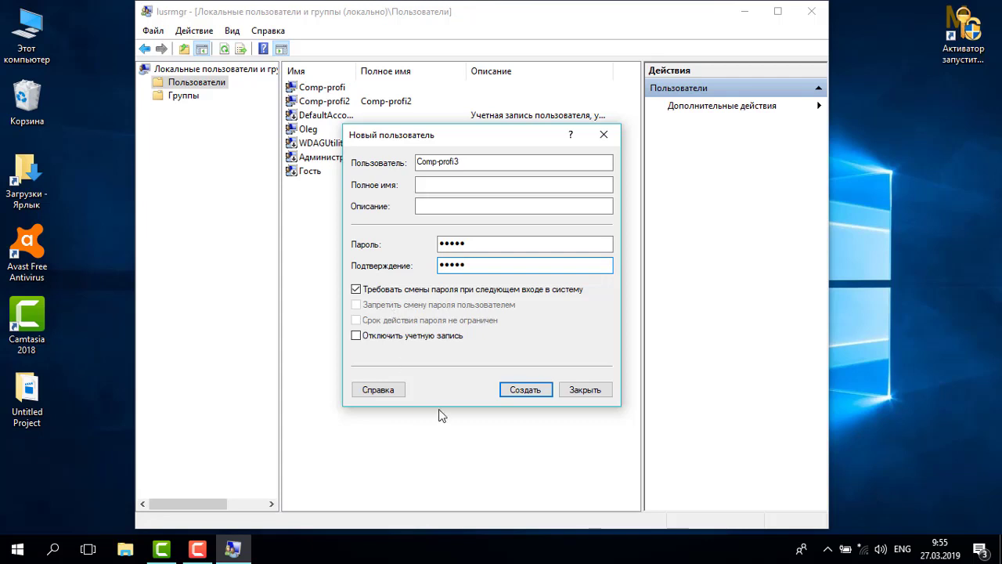
pyautogui.click(517, 391)
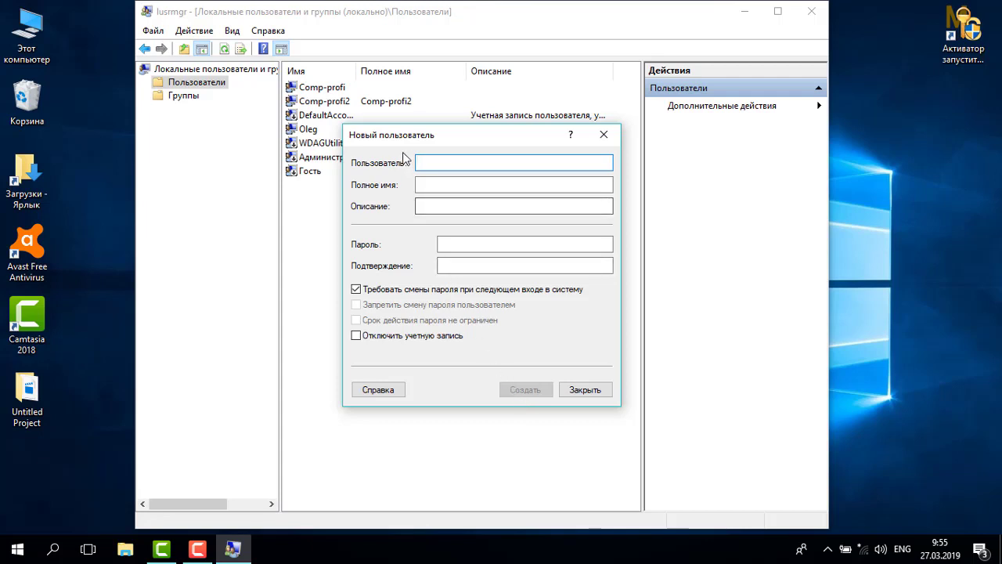
# Resubmit Comp-profi3 with a password, dismiss the already-exists error, and close the New User form.
pyautogui.moveTo(398, 140); pyautogui.dragTo(405, 169)
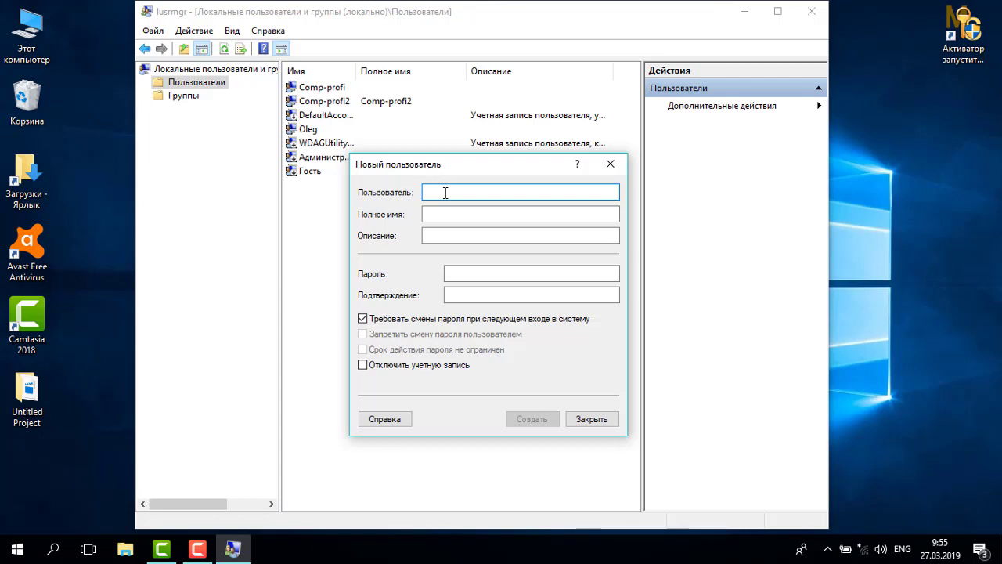
pyautogui.write('Comp-')
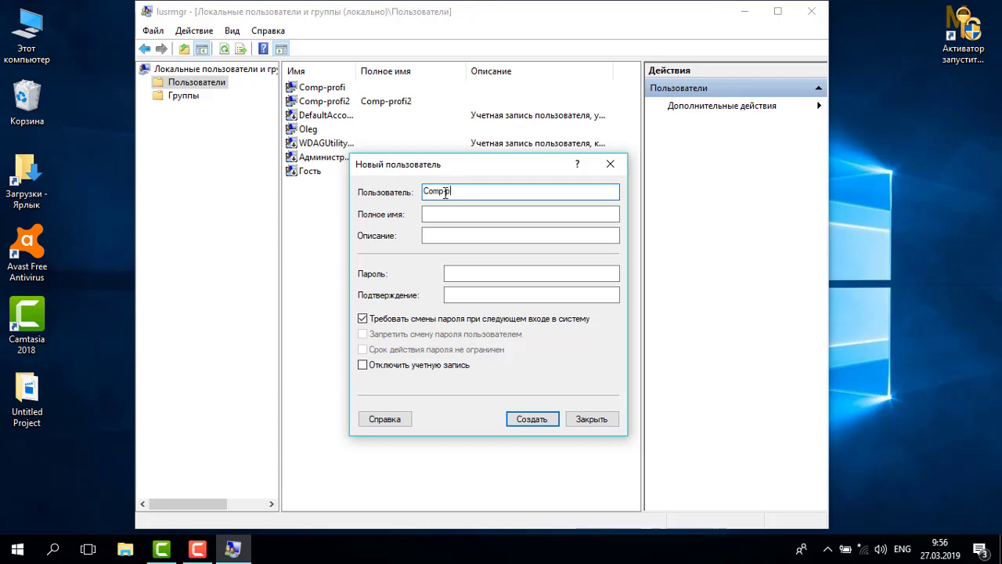
pyautogui.write('profi3')
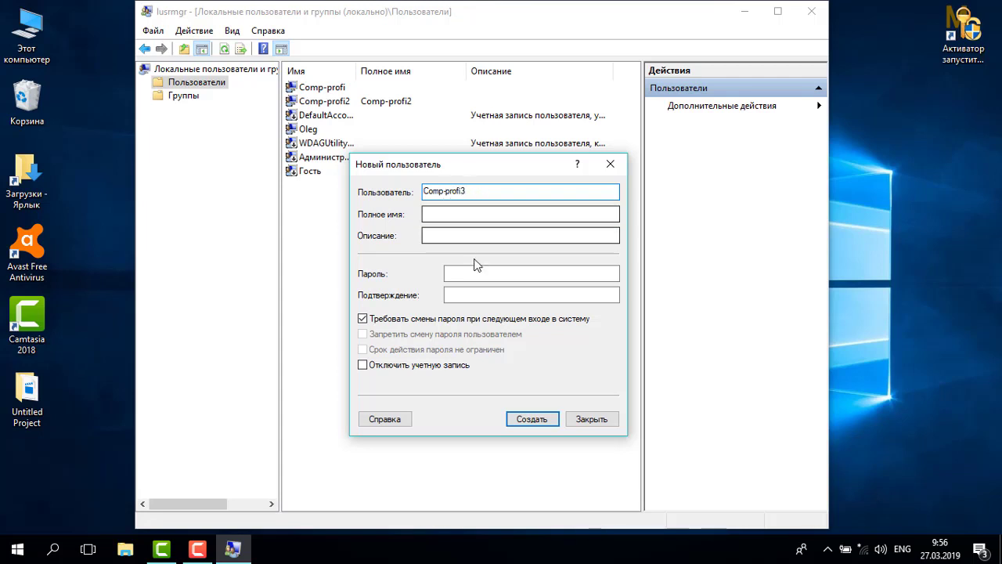
pyautogui.click(476, 274)
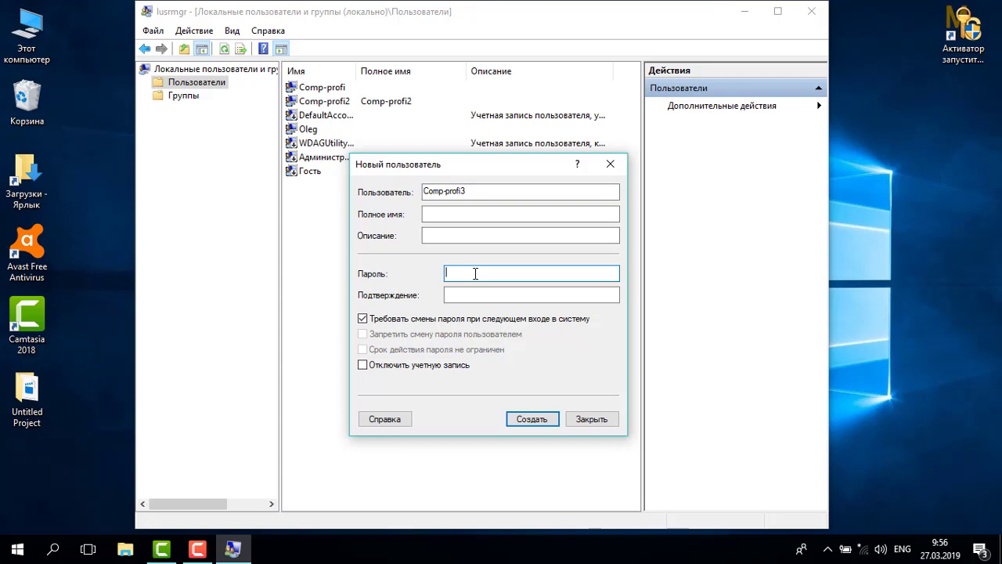
pyautogui.write('•••••')
pyautogui.click(473, 293)
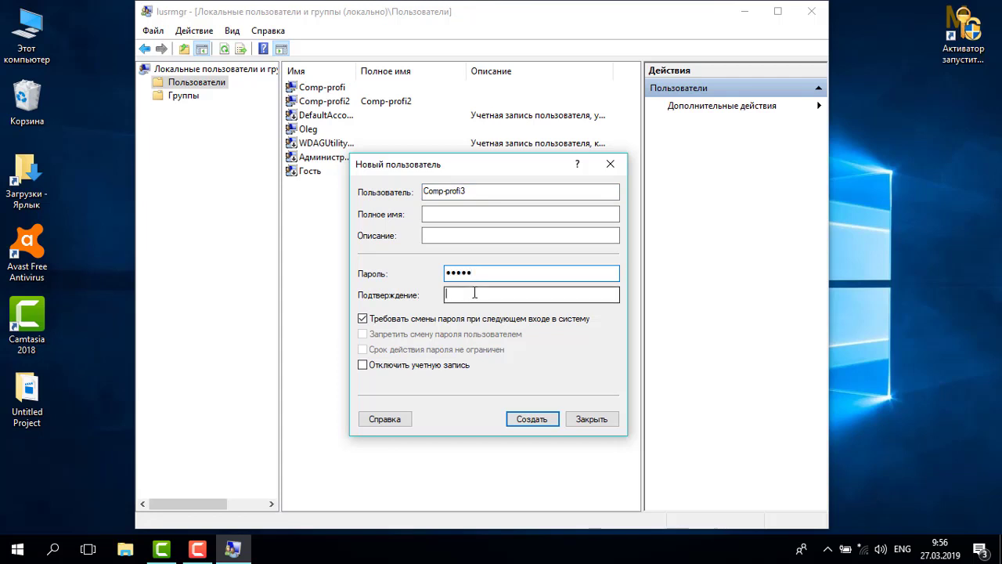
pyautogui.write('•••••')
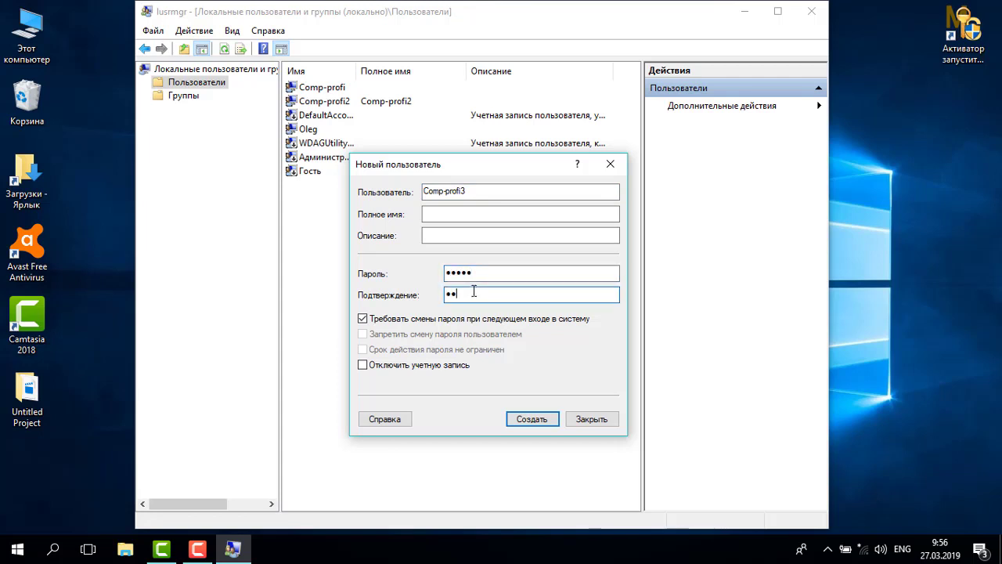
pyautogui.click(532, 420)
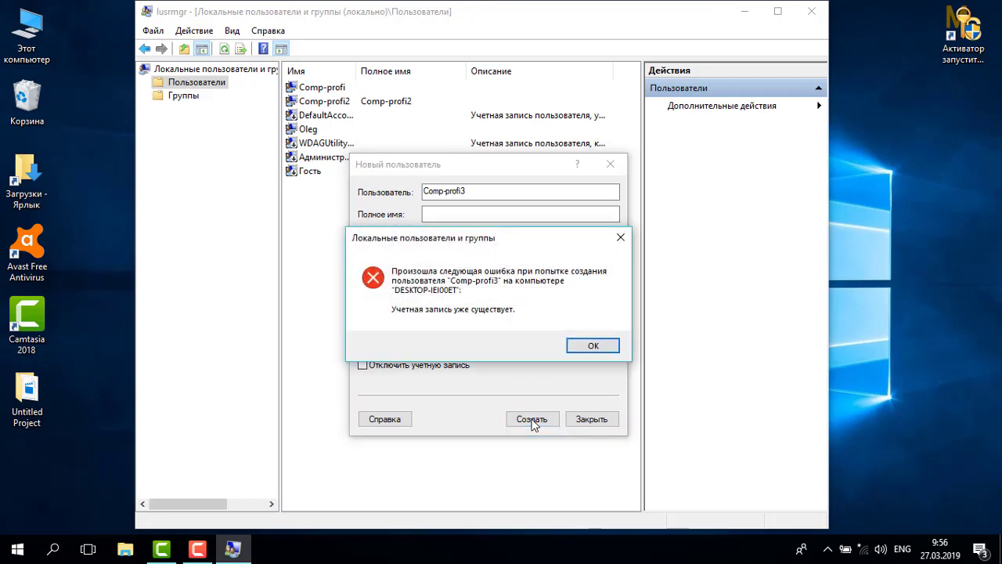
pyautogui.click(594, 350)
pyautogui.click(612, 166)
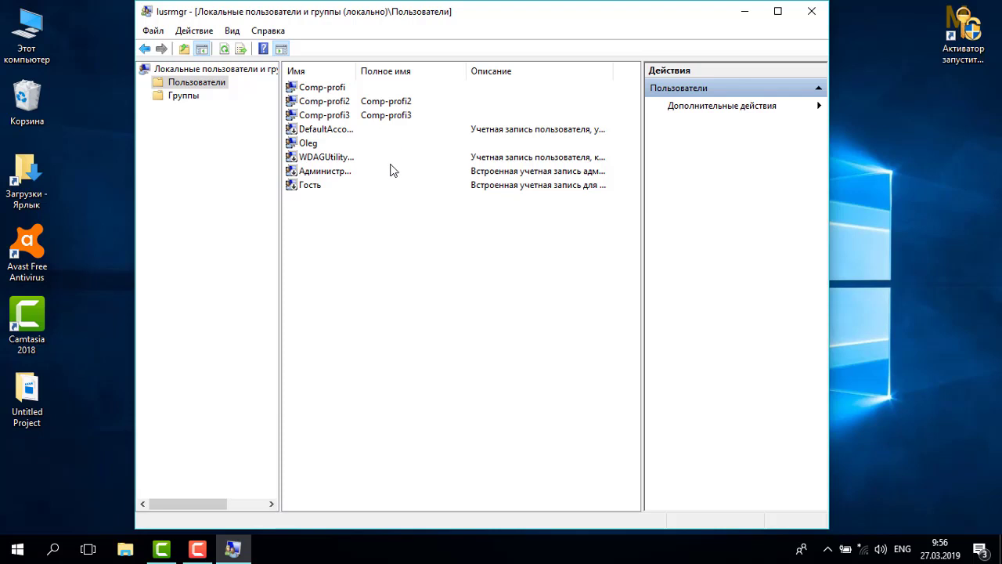
# Open Comp-profi3's Свойства on the Членство в группах tab and bring up the group picker.
pyautogui.click(372, 117)
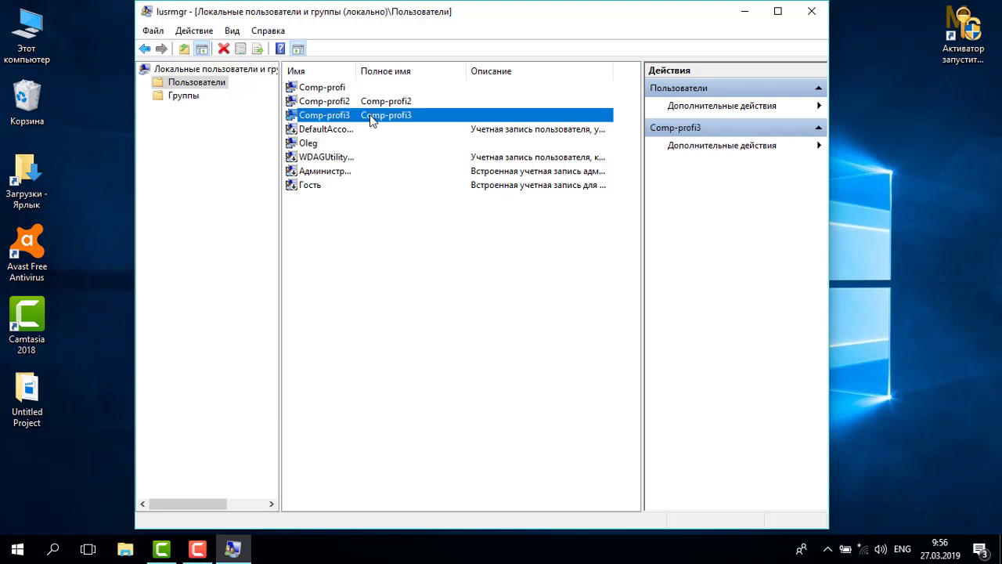
pyautogui.rightClick(372, 120)
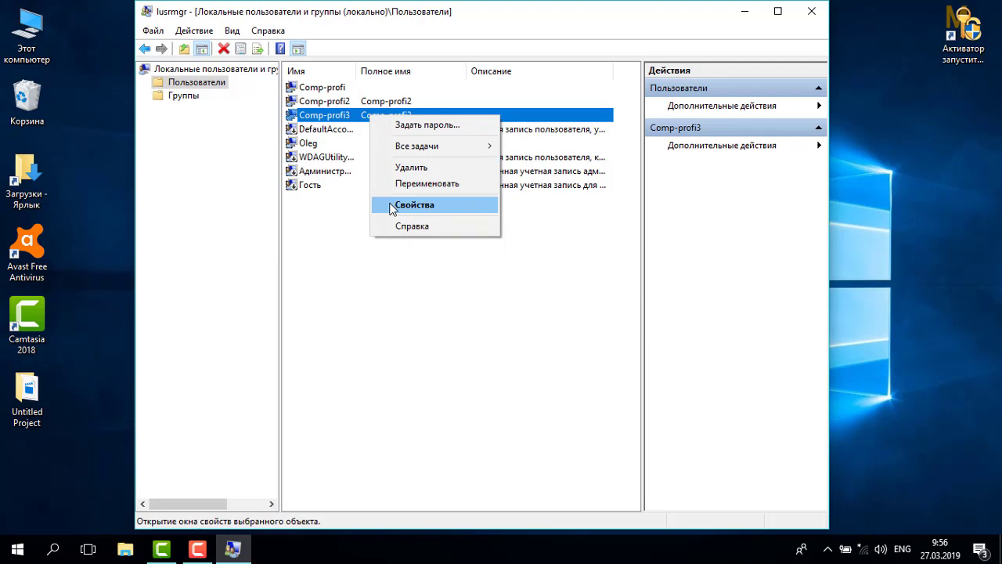
pyautogui.click(350, 285)
pyautogui.click(395, 117)
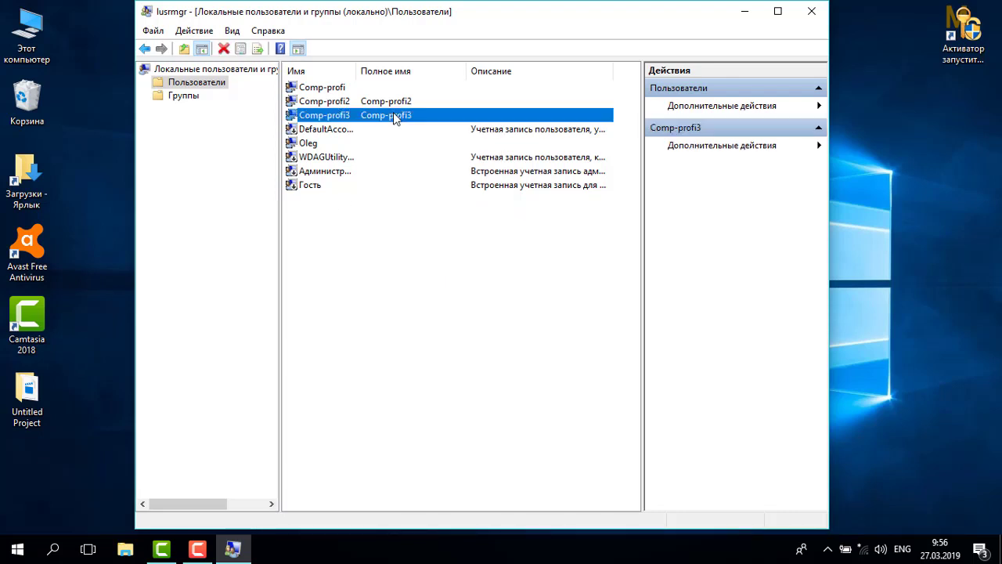
pyautogui.rightClick(395, 117)
pyautogui.click(433, 205)
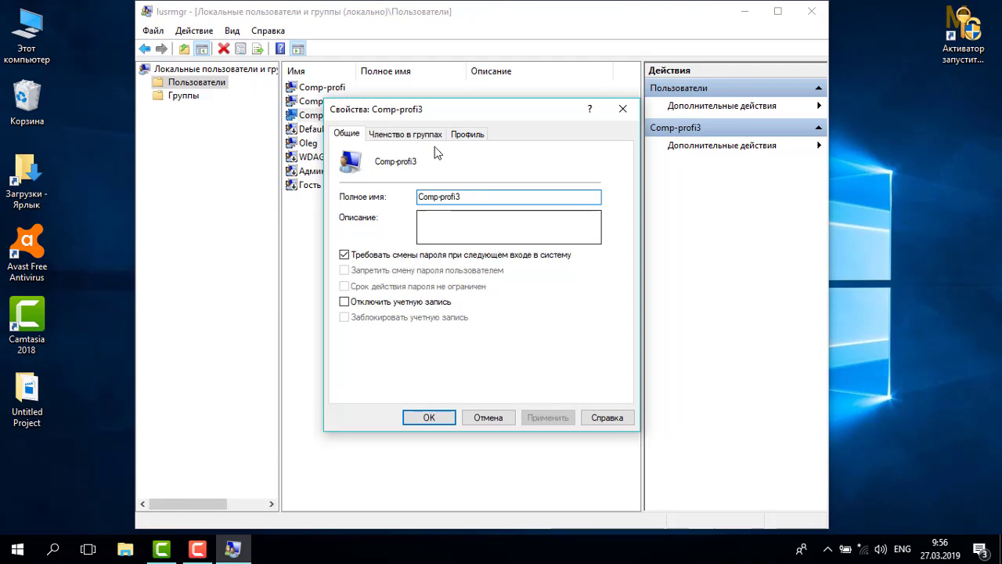
pyautogui.click(428, 137)
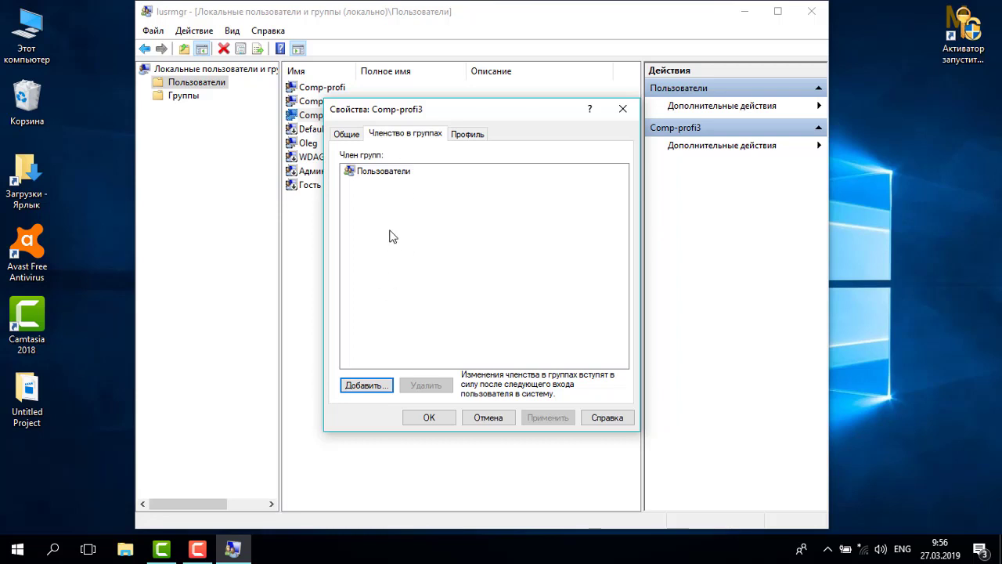
pyautogui.click(374, 385)
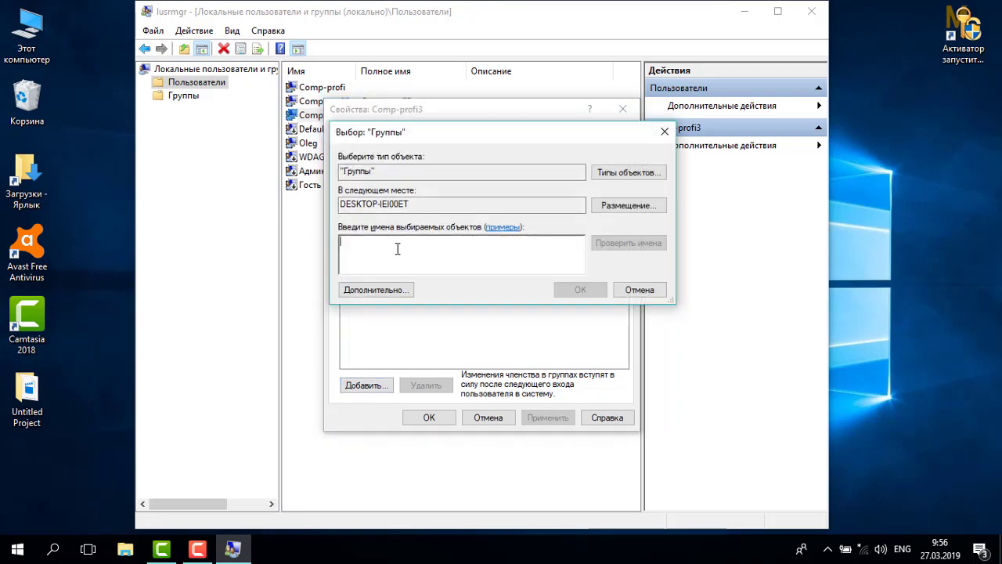
# Add Comp-profi3 to Администраторы, remove it from Пользователи, and save the memberships.
pyautogui.hotkey('alt', 'shift')
pyautogui.write('Администраторы')
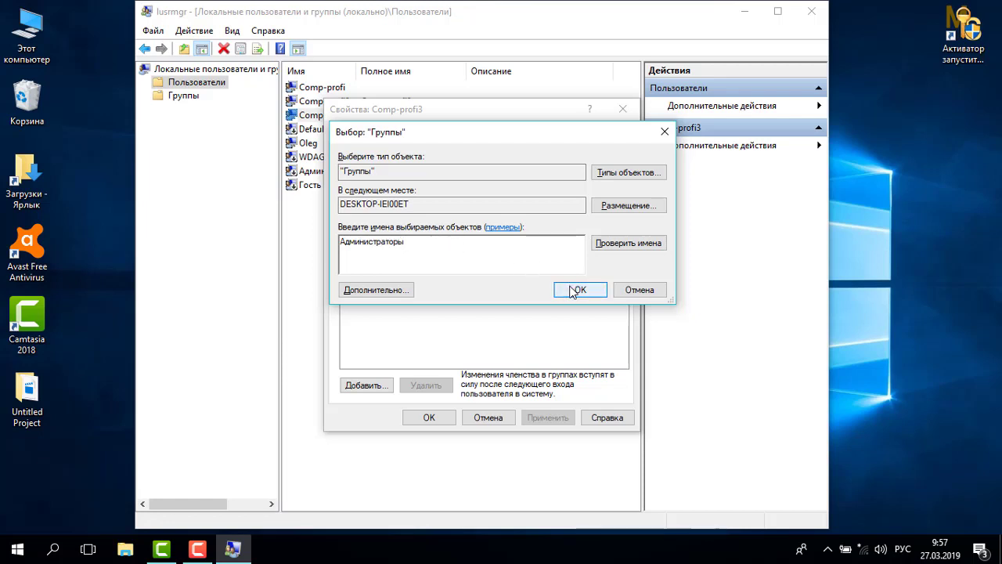
pyautogui.click(577, 290)
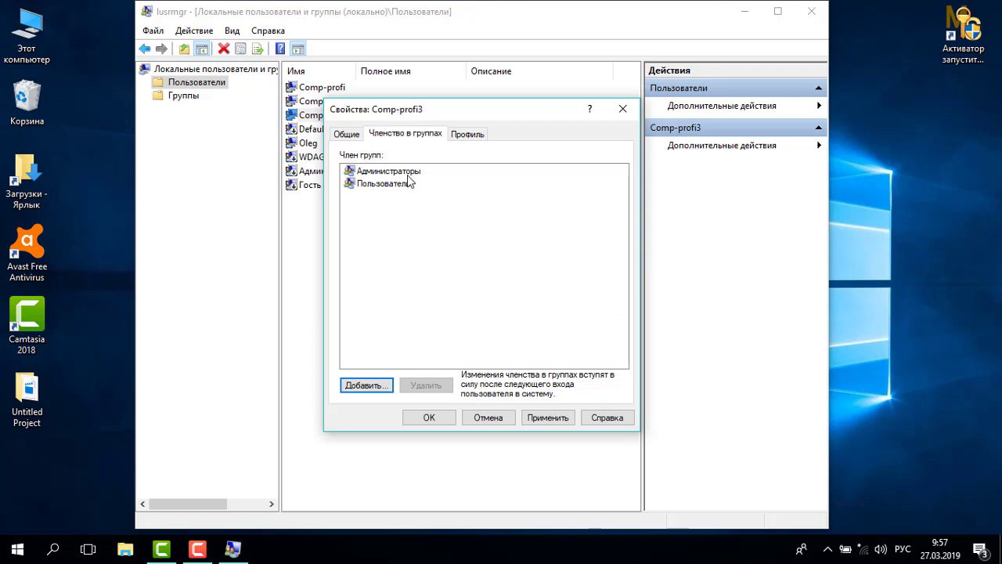
pyautogui.click(408, 188)
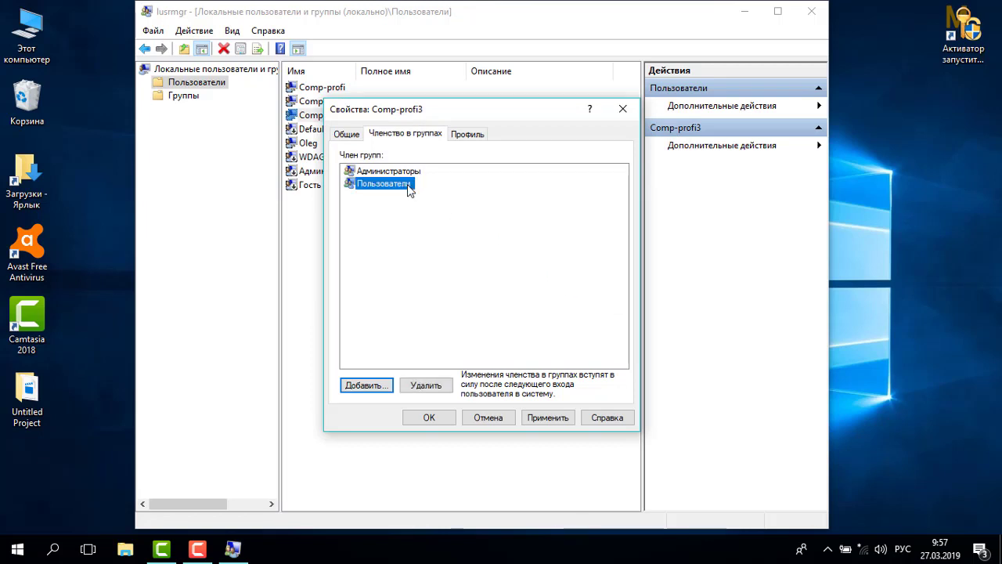
pyautogui.click(424, 385)
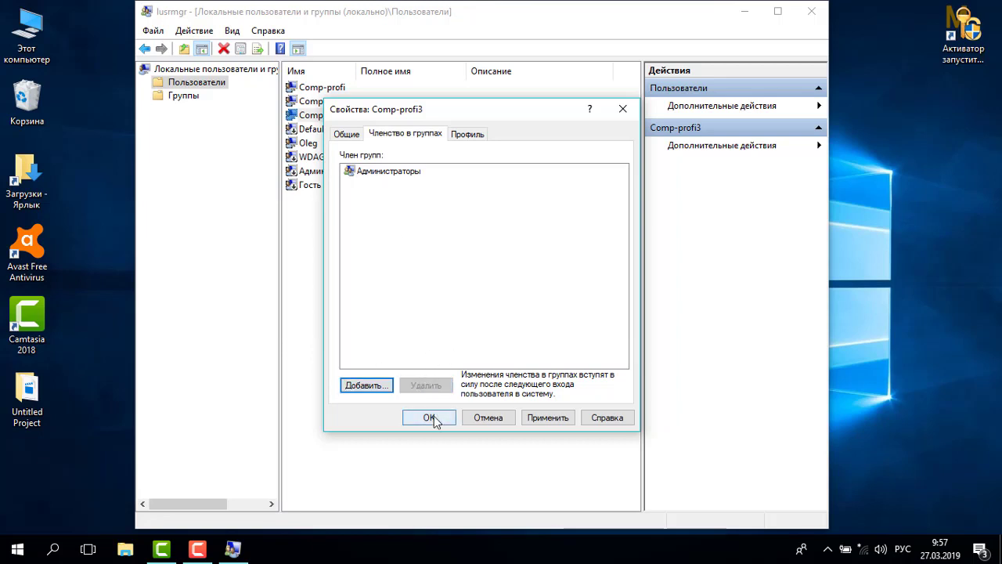
pyautogui.click(429, 417)
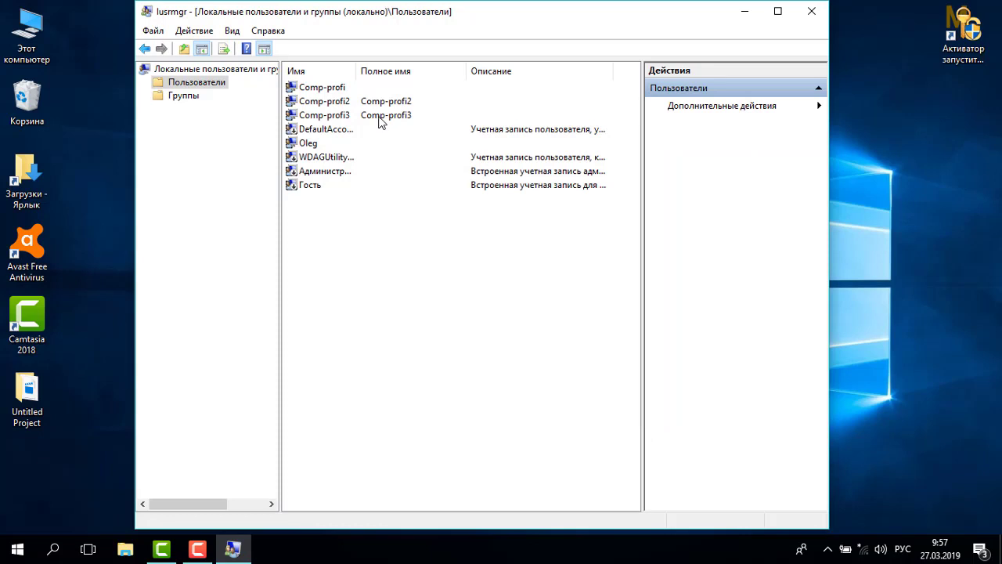
pyautogui.click(380, 118)
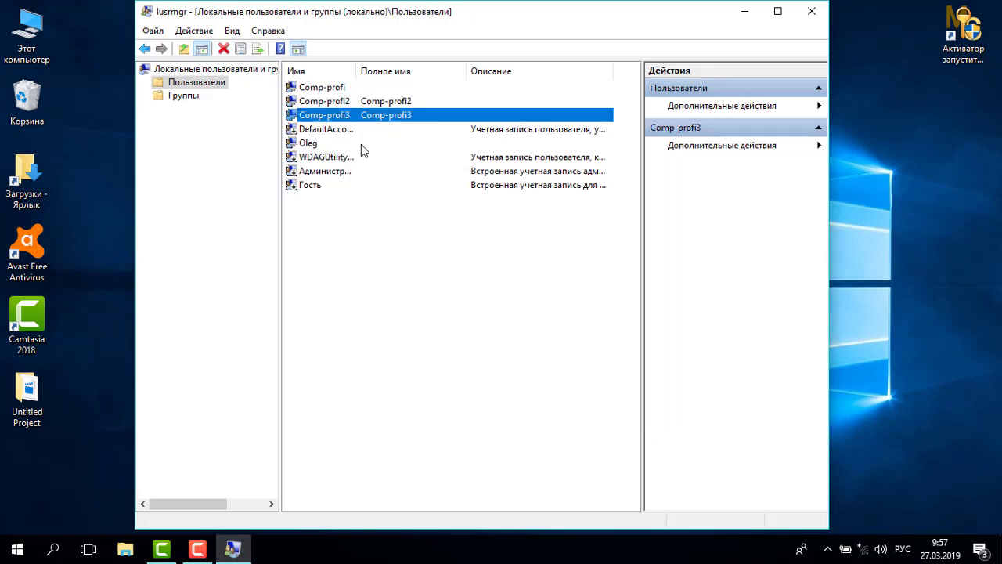
# Close lusrmgr and view Comp-profi3 under Параметры > Учетные записи > Семья и другие люди.
pyautogui.click(806, 18)
pyautogui.click(3, 554)
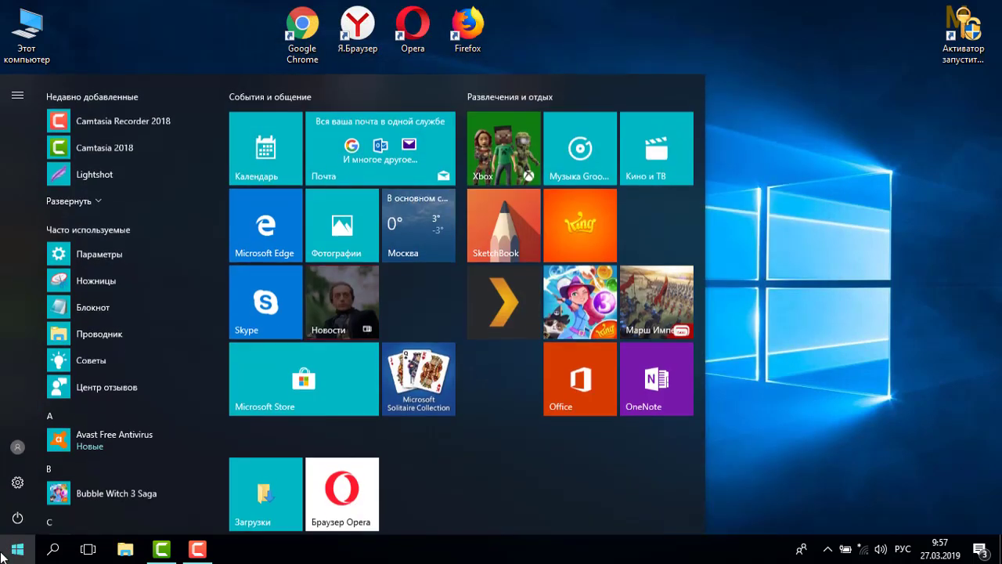
pyautogui.click(18, 487)
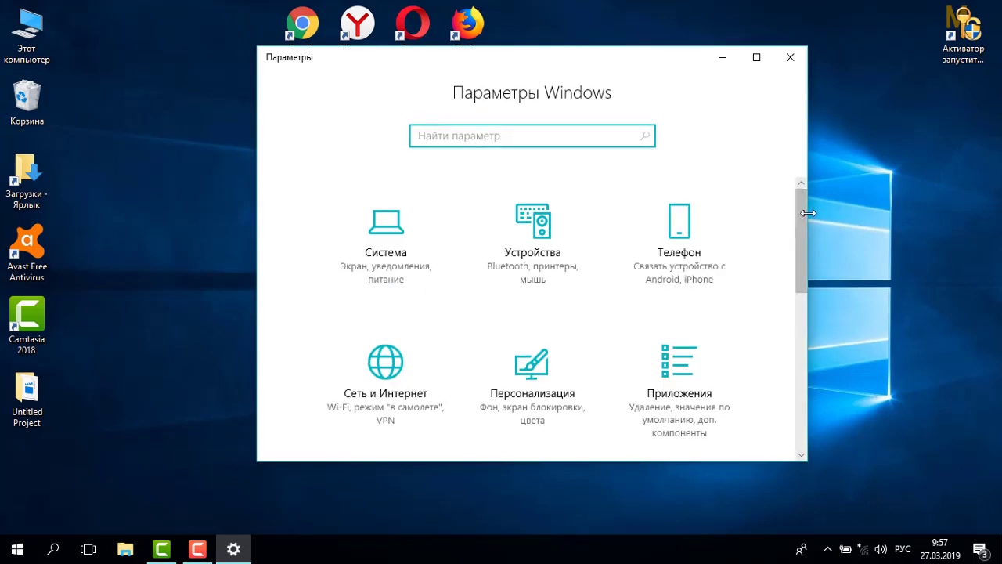
pyautogui.moveTo(801, 224); pyautogui.dragTo(795, 315)
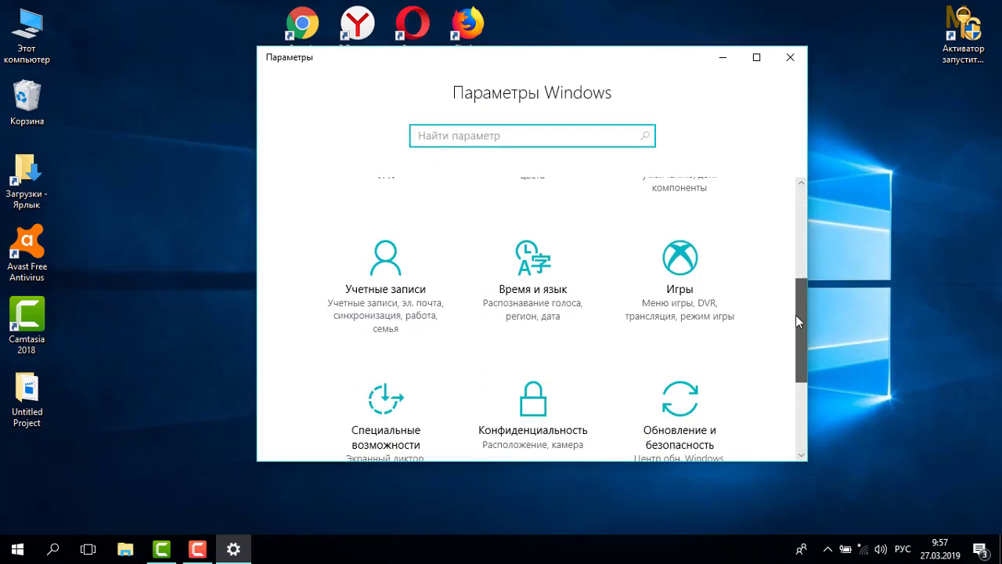
pyautogui.click(400, 303)
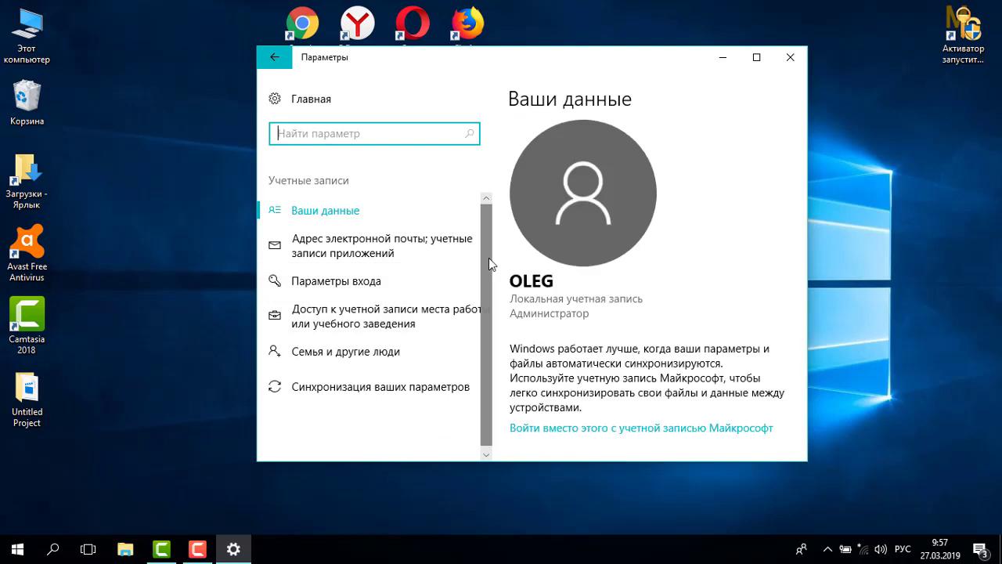
pyautogui.click(385, 352)
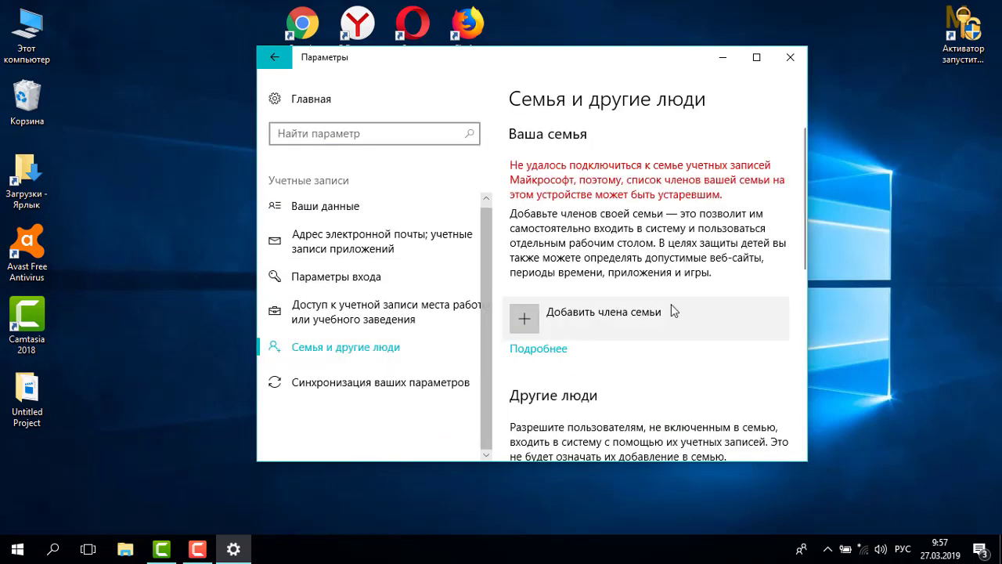
pyautogui.moveTo(801, 194); pyautogui.dragTo(805, 326)
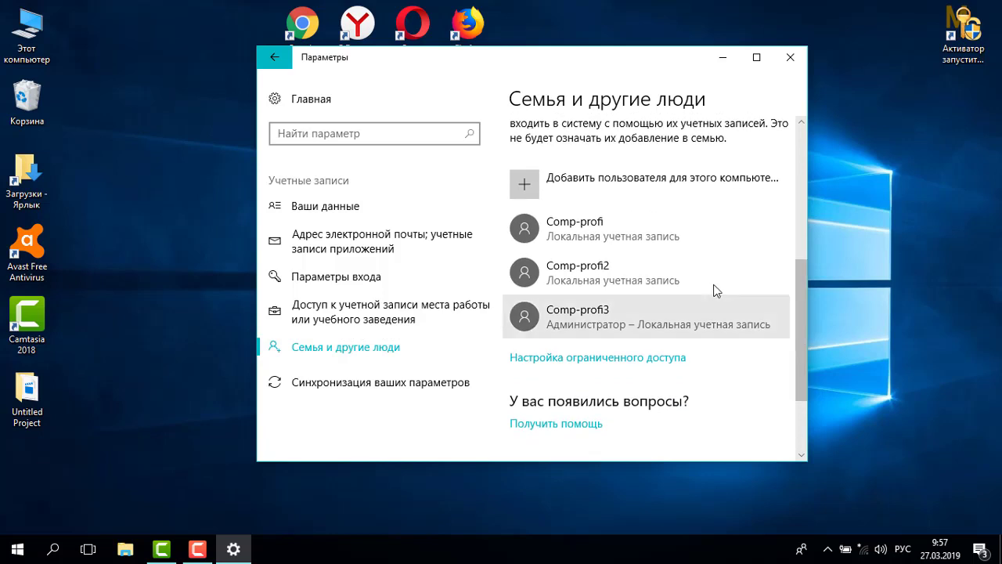
pyautogui.click(557, 321)
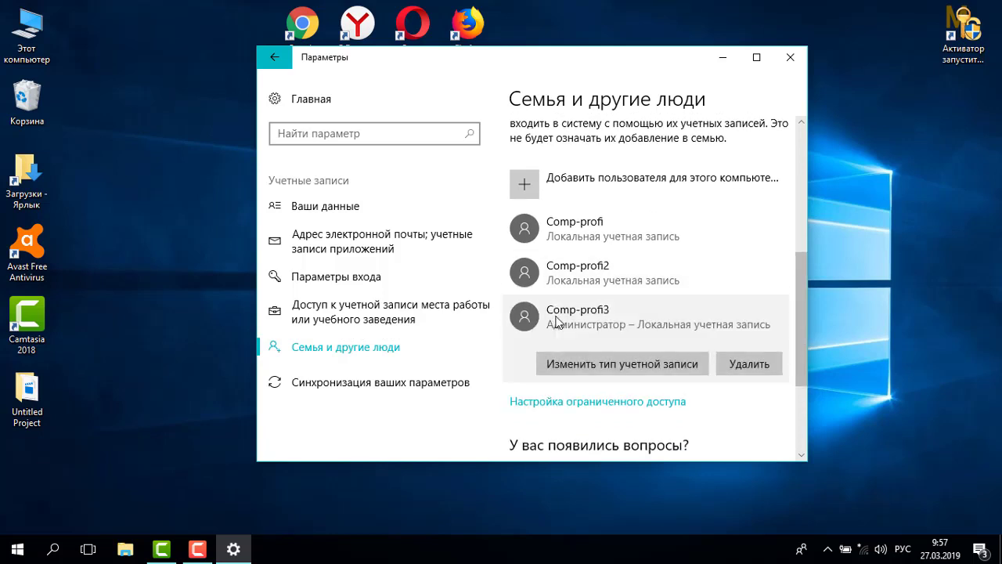